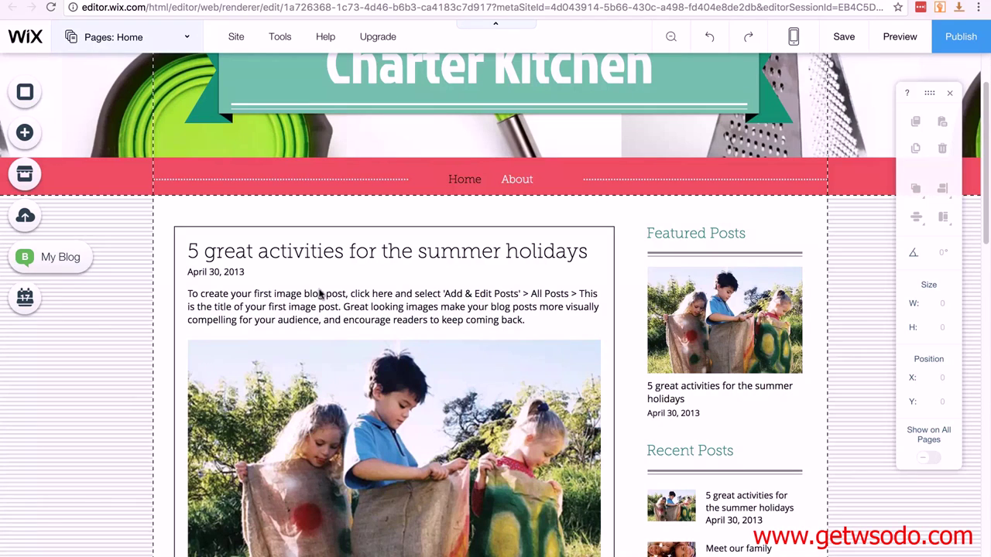
Select the Charter Kitchen Home page in the editor
{"action": "left_click", "coordinate": [98, 354]}
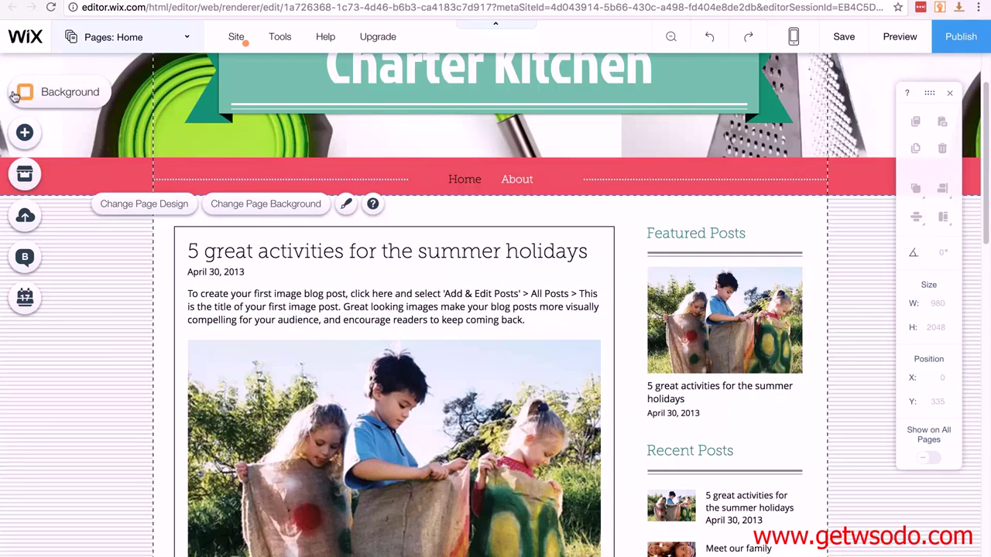
Open the blog management options and start a new blank post draft
{"action": "left_click", "coordinate": [24, 260]}
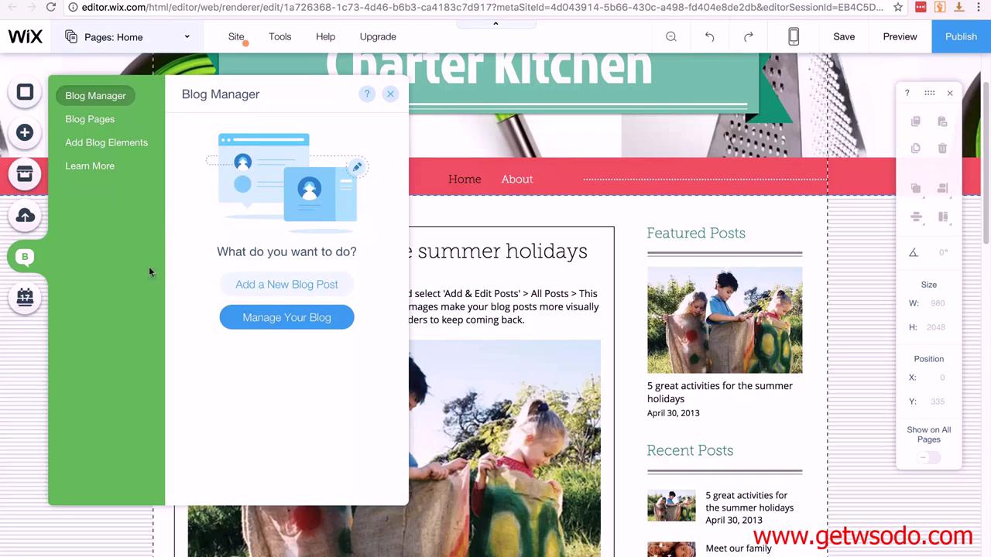
{"action": "left_click", "coordinate": [307, 286]}
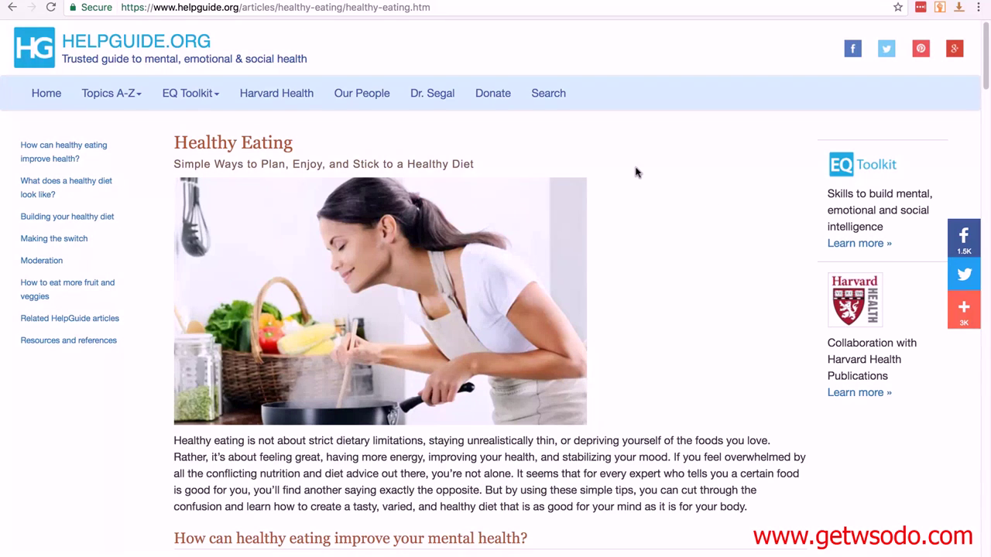
Title the draft 'Healthy Eating Article' and place the cursor in the empty body
{"action": "left_click_drag", "start_coordinate": [175, 142], "coordinate": [289, 143]}
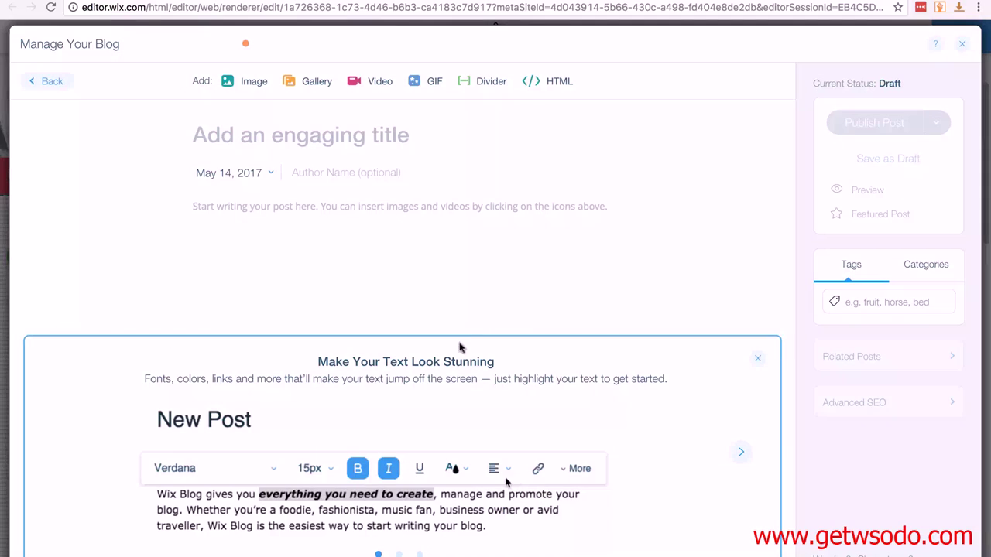
{"action": "left_click", "coordinate": [758, 359]}
{"action": "left_click", "coordinate": [231, 136]}
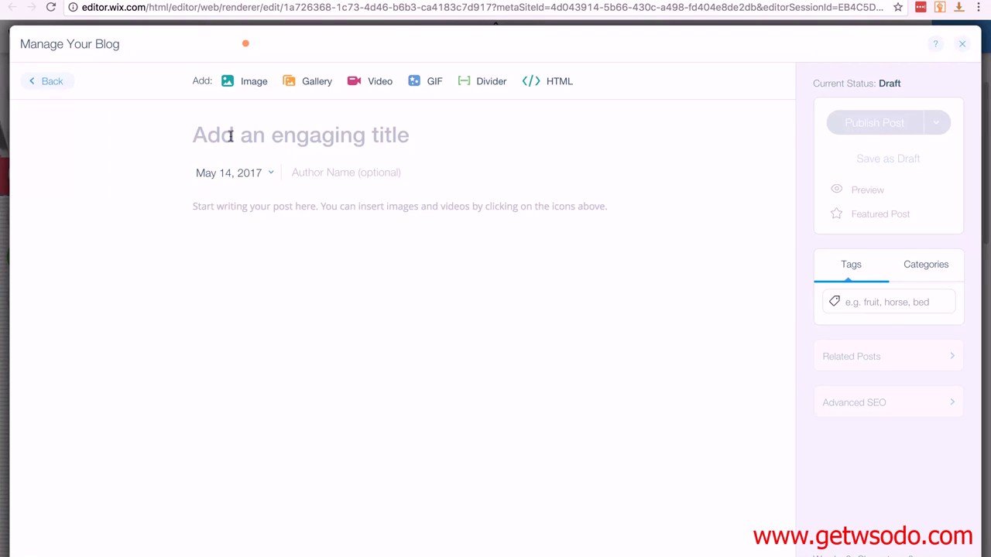
{"action": "type", "text": "Healthy Eating Article"}
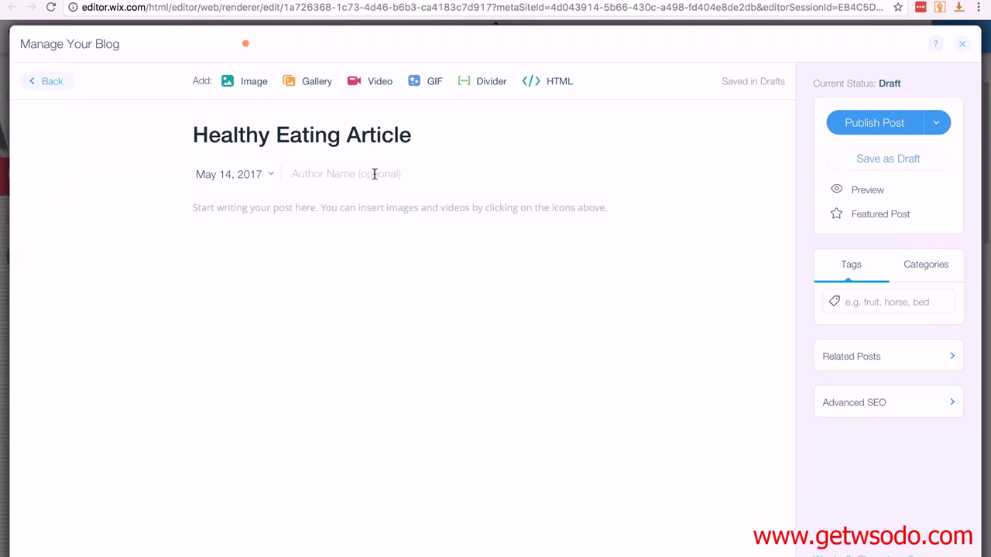
{"action": "left_click", "coordinate": [268, 209]}
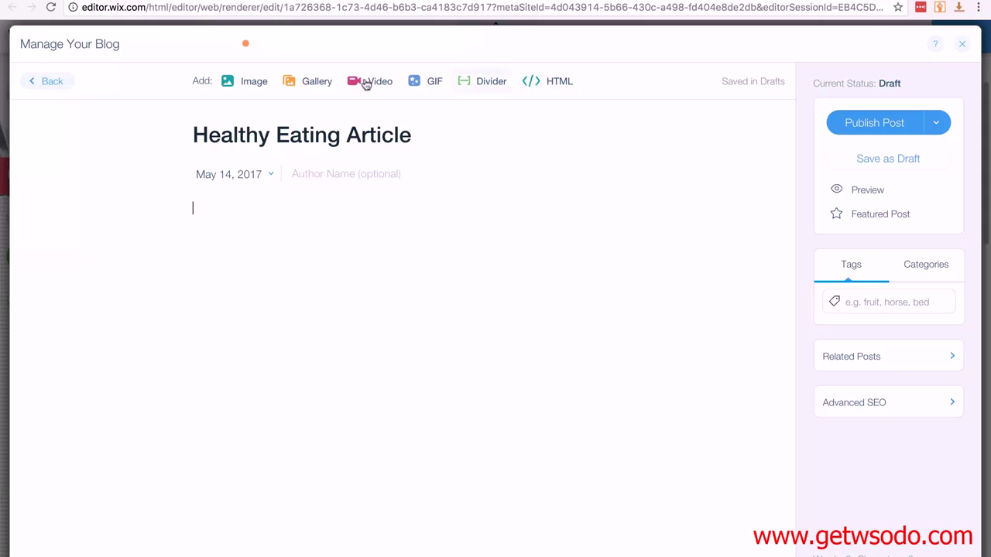
Upload womancooking.jpg and insert it into the post body below the title
{"action": "left_click", "coordinate": [250, 83]}
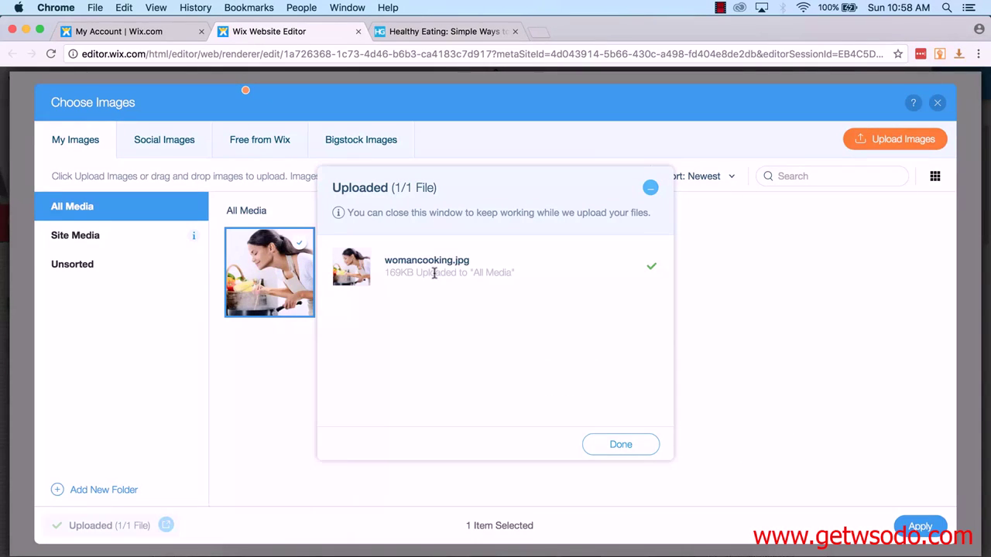
{"action": "left_click", "coordinate": [615, 448]}
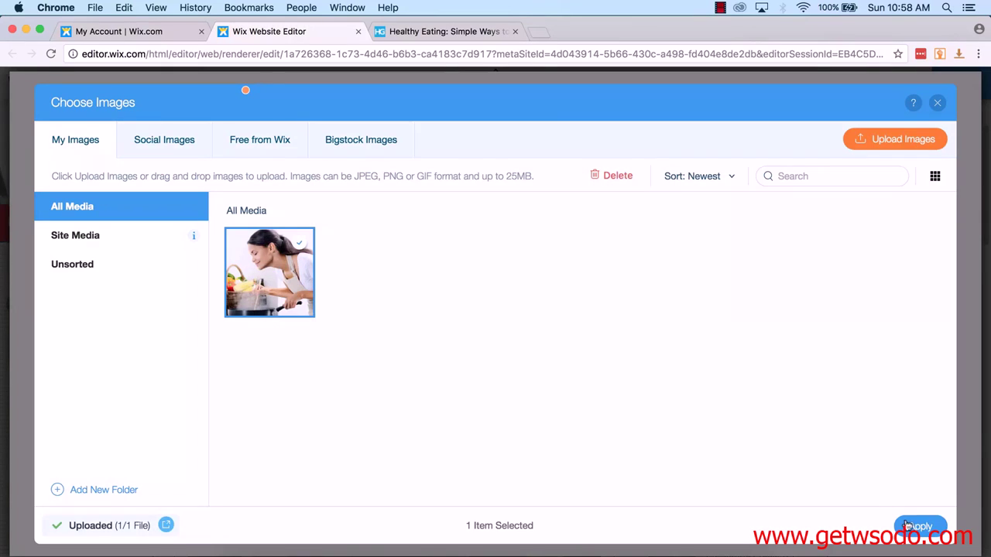
{"action": "left_click", "coordinate": [916, 526]}
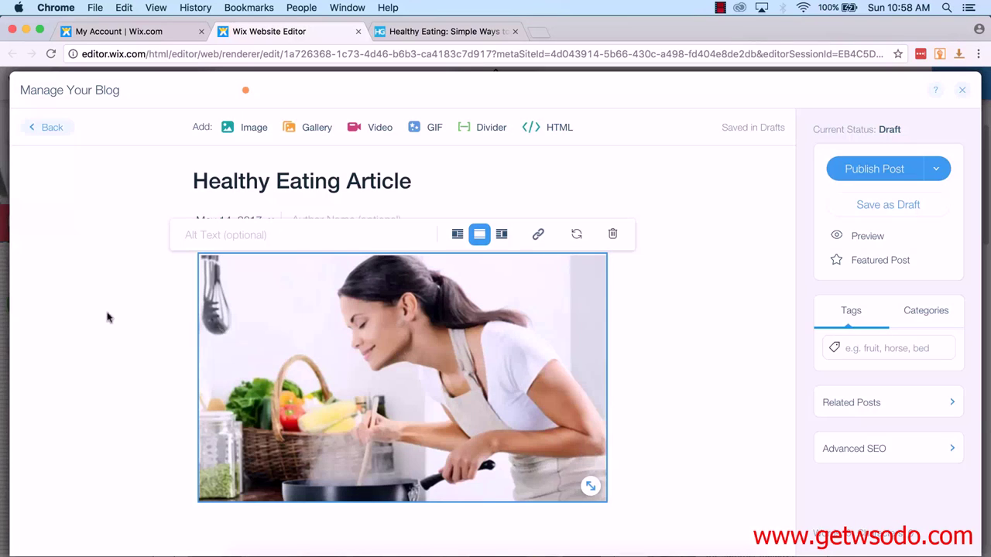
Set the photo's alt text to 'Kitchen Utensils Image' and return to the HelpGuide article
{"action": "left_click", "coordinate": [230, 241]}
{"action": "type", "text": "Kitchen Utensils image"}
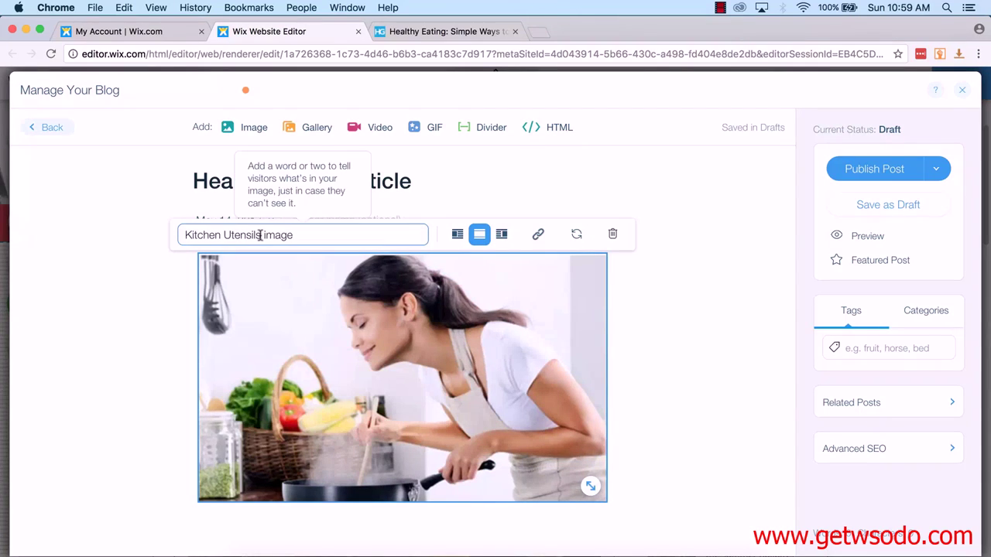
{"action": "left_click", "coordinate": [503, 524]}
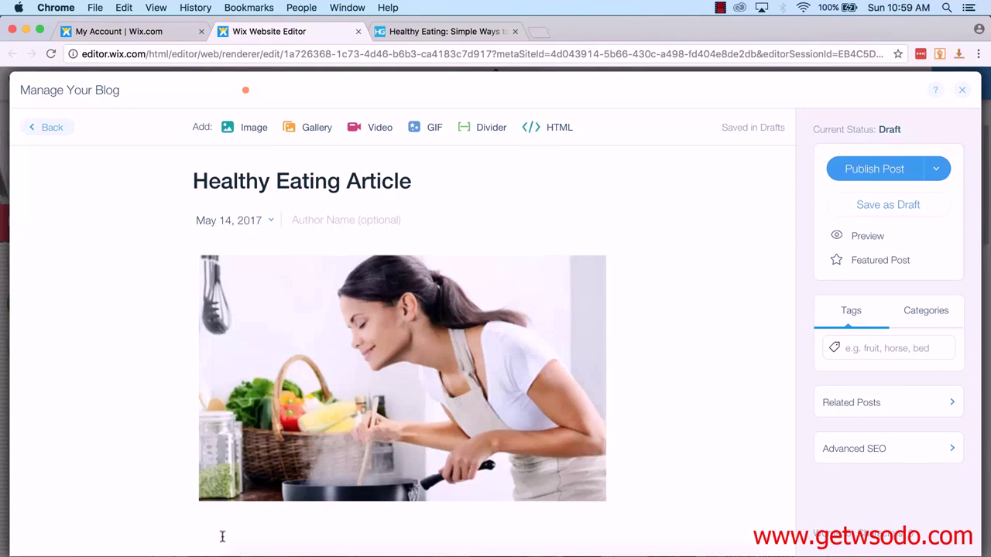
{"action": "left_click", "coordinate": [443, 32]}
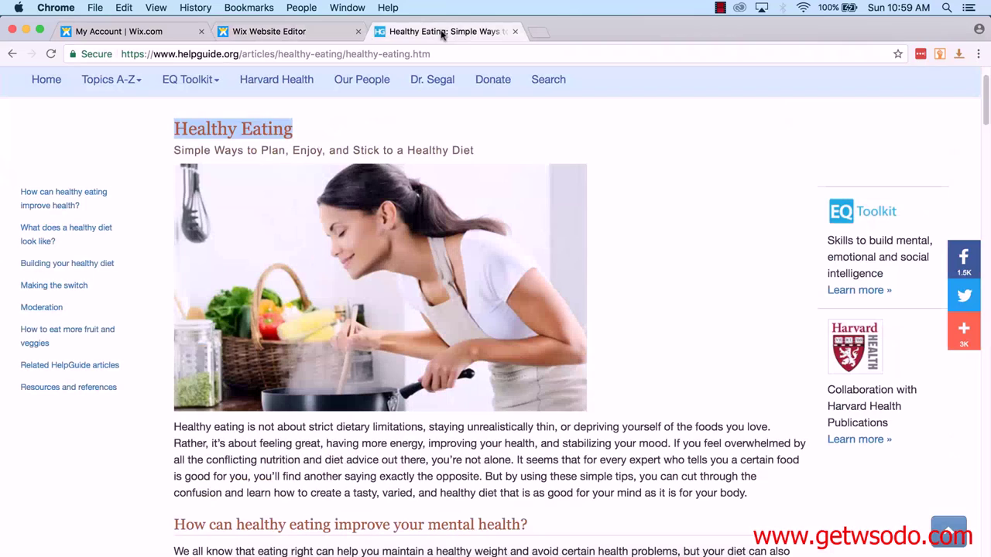
Copy the article's first paragraph and paste it below the photo
{"action": "triple_click", "coordinate": [176, 426]}
{"action": "right_click", "coordinate": [642, 427]}
{"action": "left_click", "coordinate": [647, 434]}
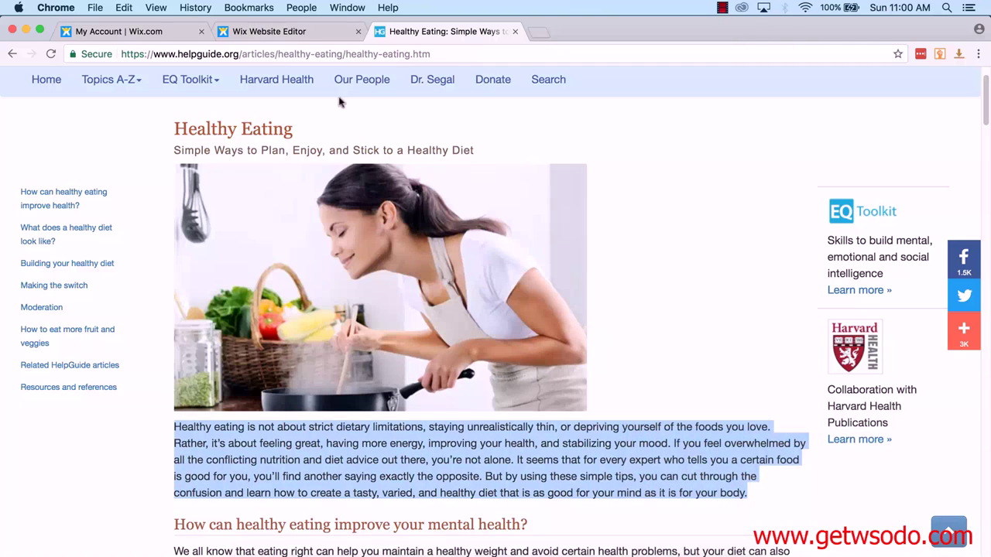
{"action": "left_click", "coordinate": [294, 31]}
{"action": "key", "text": "super+v"}
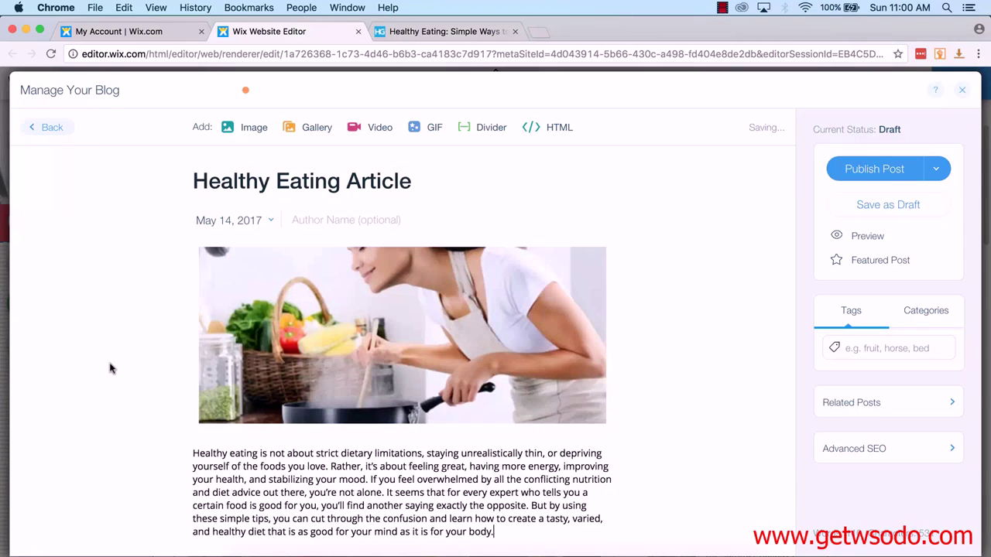
Paste the article's next paragraphs and start a new paragraph after 'young people.'
{"action": "left_click", "coordinate": [445, 31]}
{"action": "scroll", "coordinate": [440, 337], "scroll_direction": "down", "scroll_amount": 5}
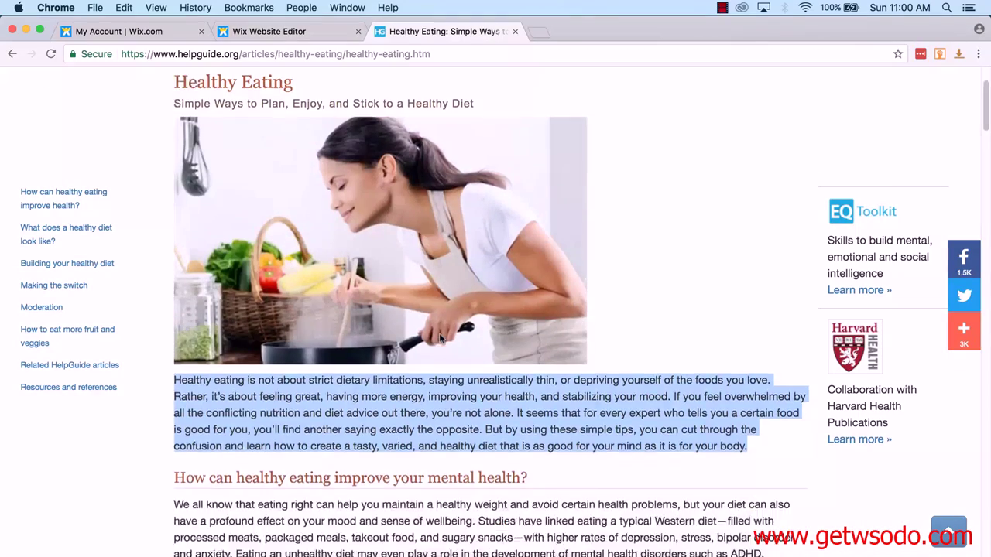
{"action": "scroll", "coordinate": [440, 337], "scroll_direction": "down", "scroll_amount": 1}
{"action": "left_click_drag", "start_coordinate": [731, 418], "coordinate": [623, 279]}
{"action": "left_click", "coordinate": [263, 31]}
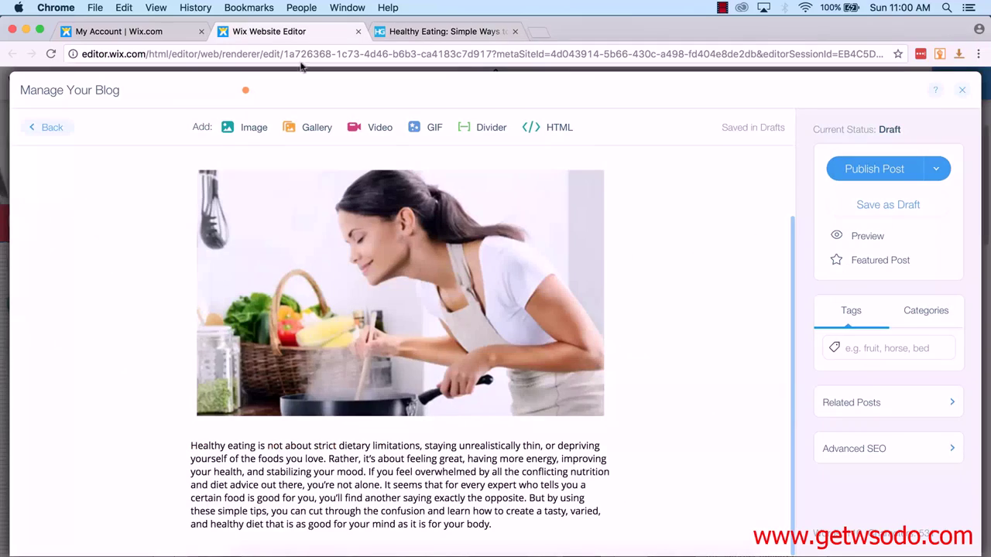
{"action": "key", "text": "super+v"}
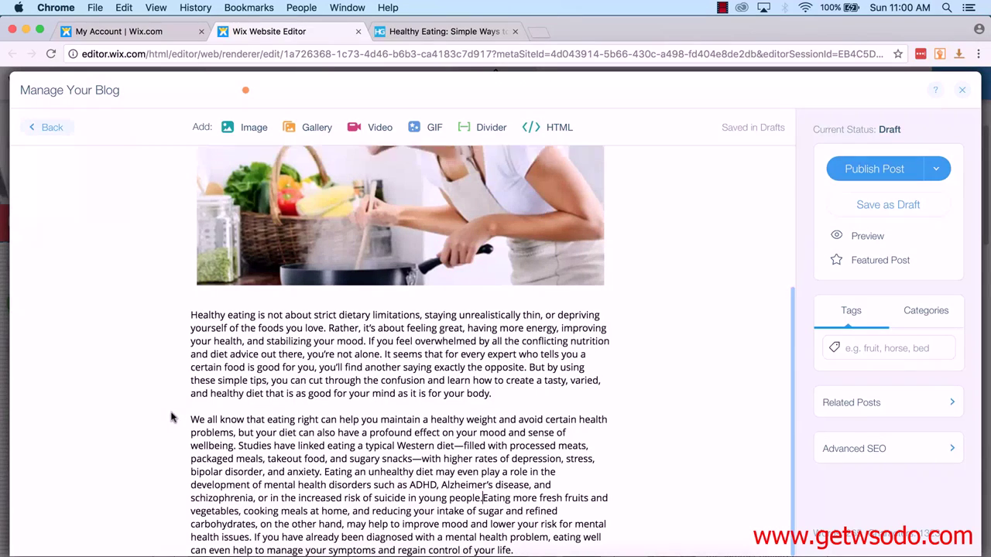
{"action": "key", "text": "Return"}
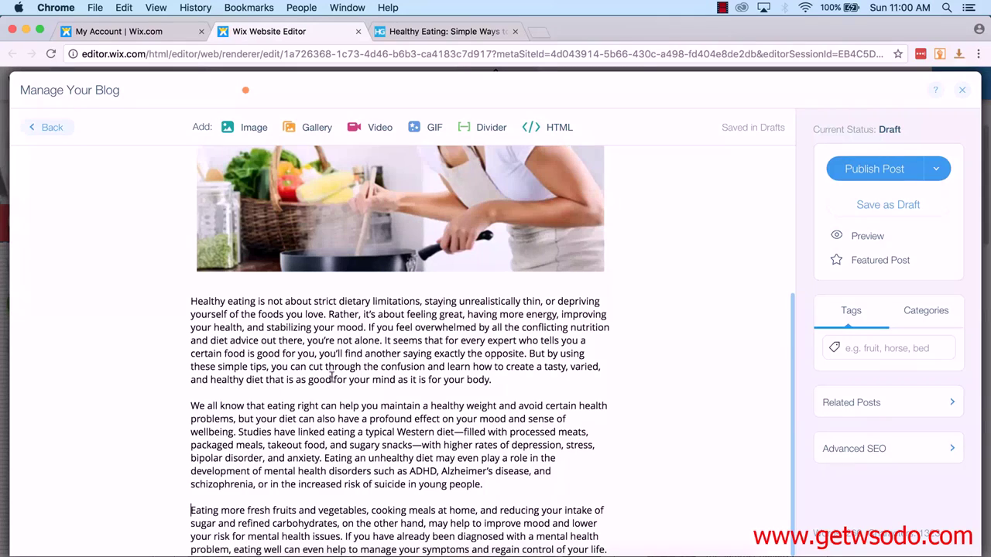
{"action": "scroll", "coordinate": [98, 426], "scroll_direction": "up", "scroll_amount": 3}
{"action": "scroll", "coordinate": [98, 423], "scroll_direction": "down", "scroll_amount": 3}
{"action": "scroll", "coordinate": [715, 328], "scroll_direction": "up", "scroll_amount": 3}
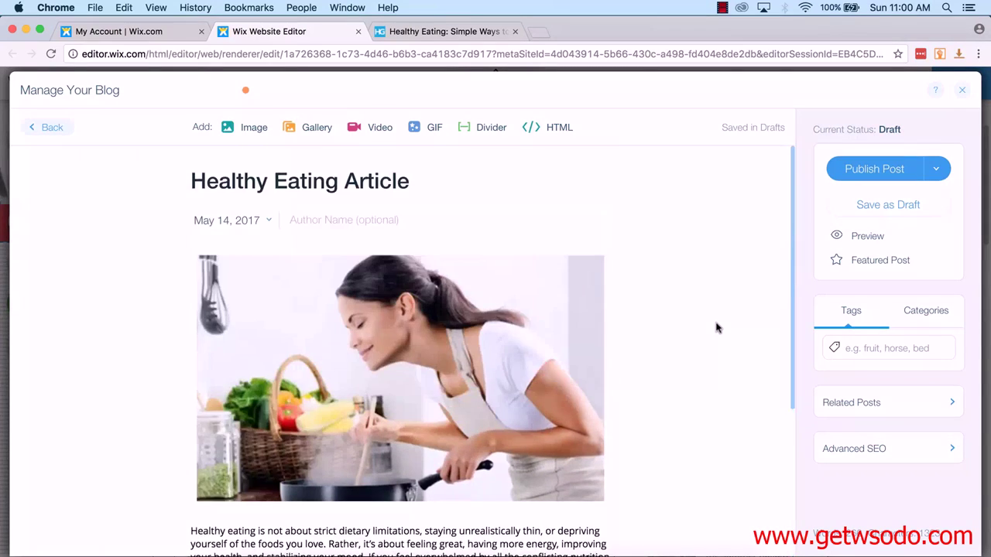
Publish the Healthy Eating Article post from the blog editor sidebar
{"action": "left_click", "coordinate": [873, 172]}
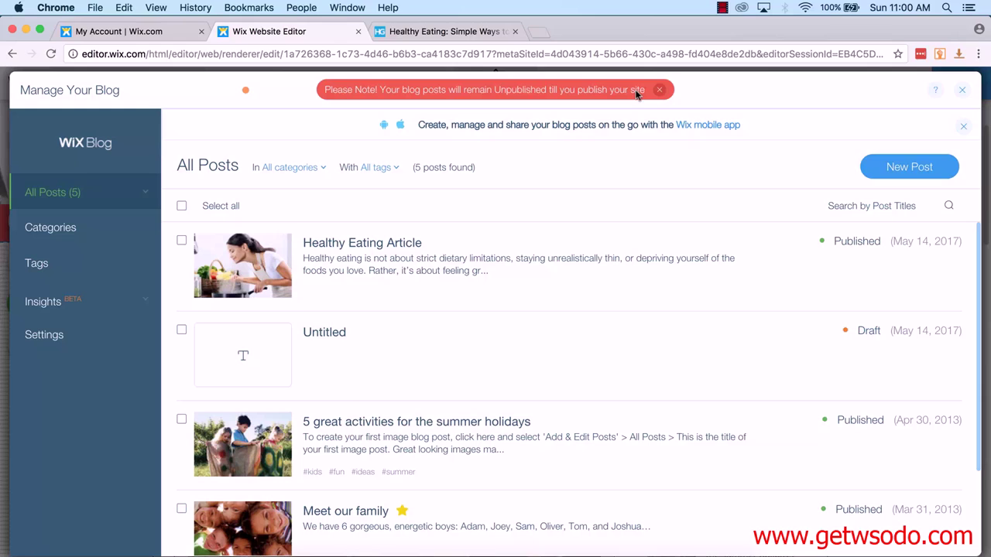
{"action": "mouse_move", "coordinate": [343, 357]}
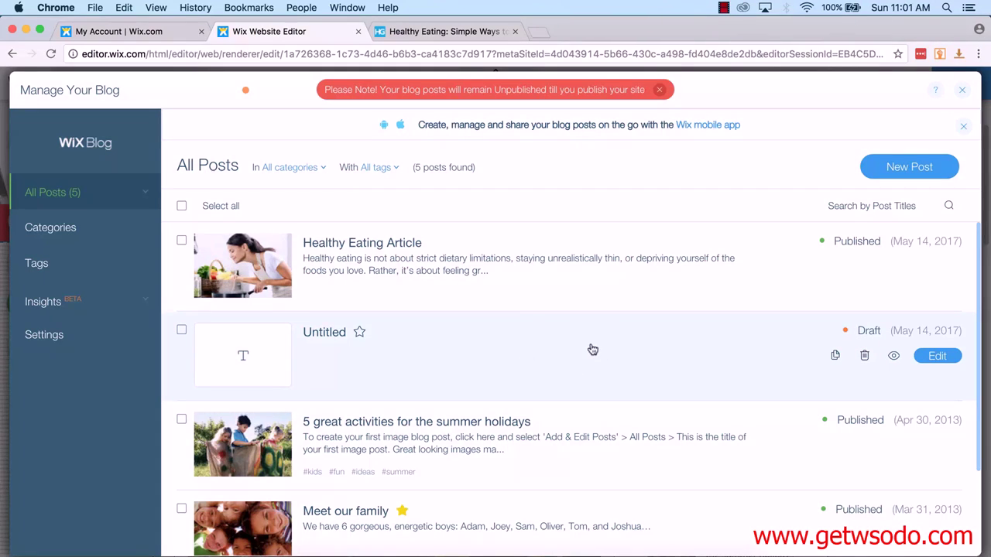
Move the Untitled draft to the trash and close Manage Your Blog
{"action": "left_click", "coordinate": [865, 359]}
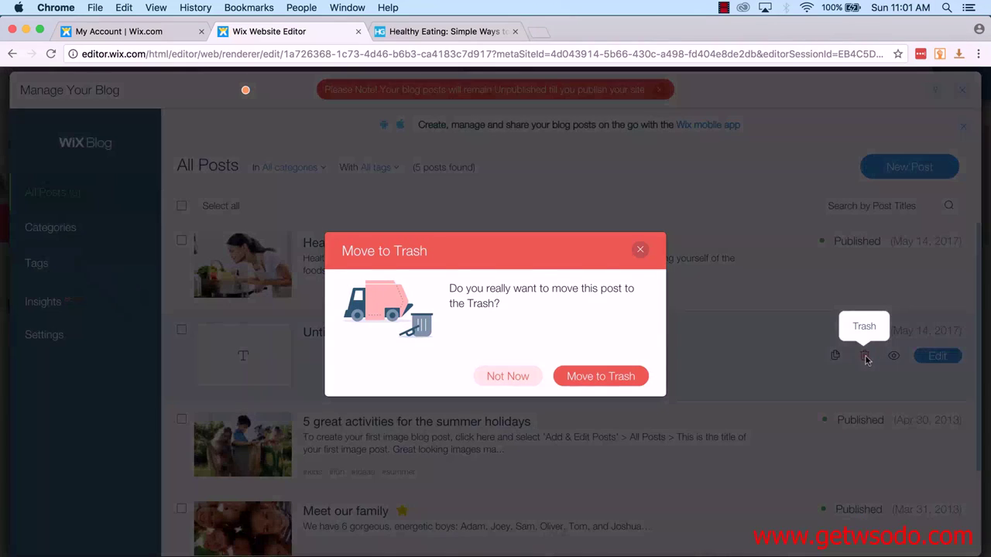
{"action": "left_click", "coordinate": [595, 371]}
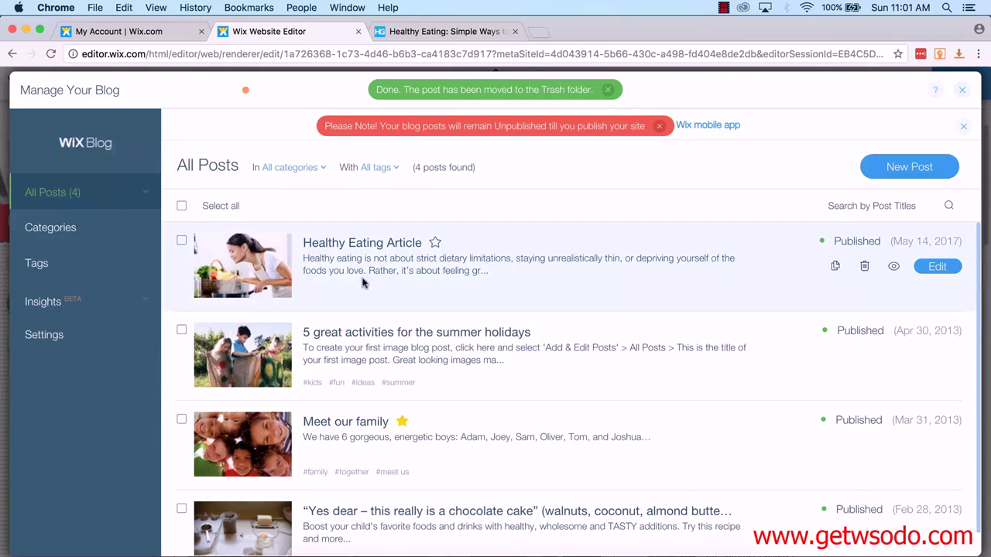
{"action": "left_click", "coordinate": [963, 94]}
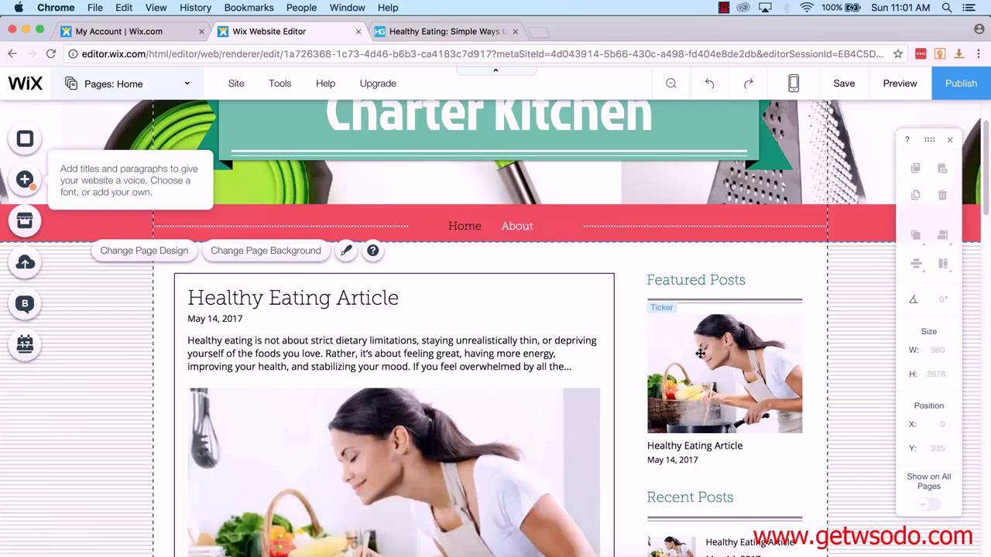
{"action": "scroll", "coordinate": [634, 368], "scroll_direction": "down", "scroll_amount": 3}
{"action": "scroll", "coordinate": [634, 368], "scroll_direction": "down", "scroll_amount": 4}
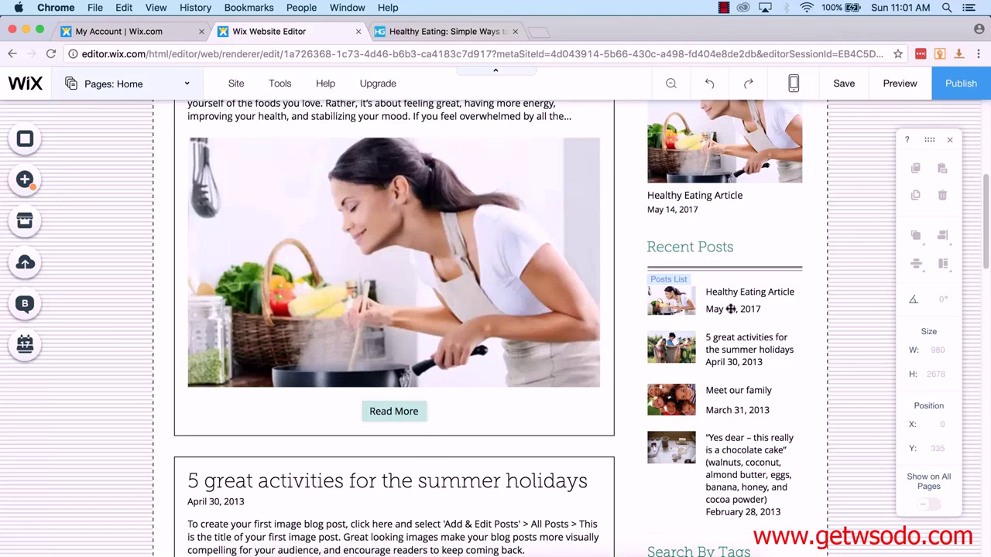
{"action": "scroll", "coordinate": [109, 336], "scroll_direction": "up", "scroll_amount": 2}
{"action": "scroll", "coordinate": [108, 336], "scroll_direction": "down", "scroll_amount": 5}
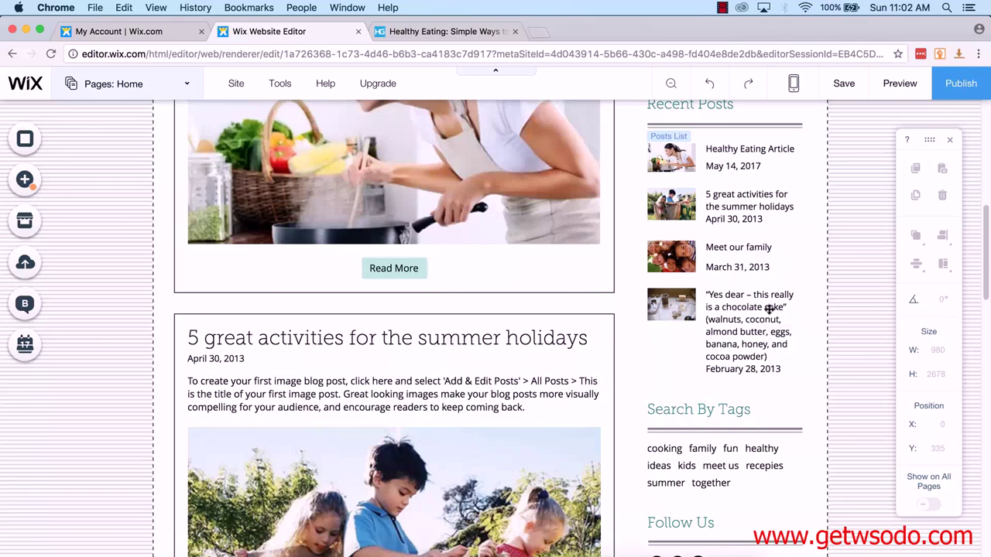
{"action": "scroll", "coordinate": [127, 303], "scroll_direction": "down", "scroll_amount": 10}
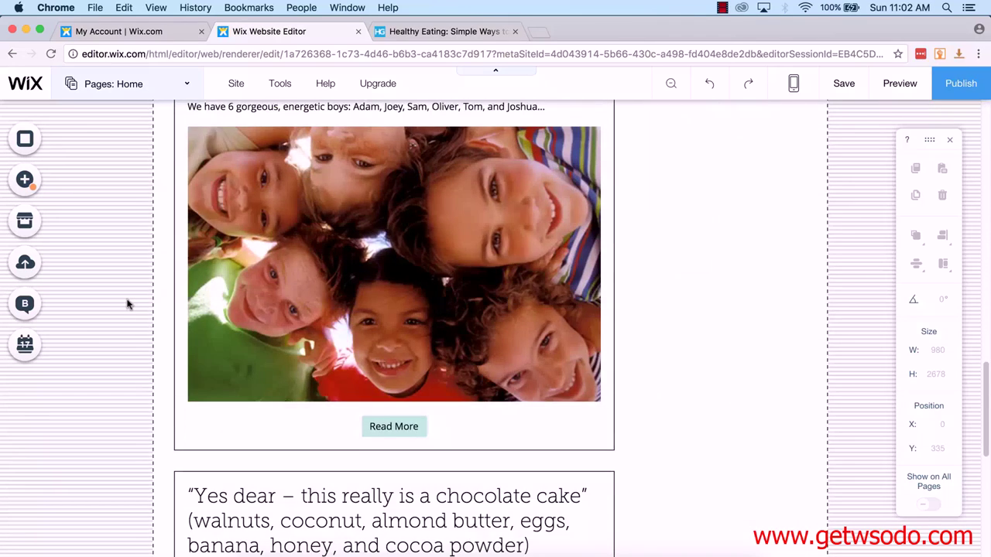
{"action": "scroll", "coordinate": [129, 304], "scroll_direction": "down", "scroll_amount": 4}
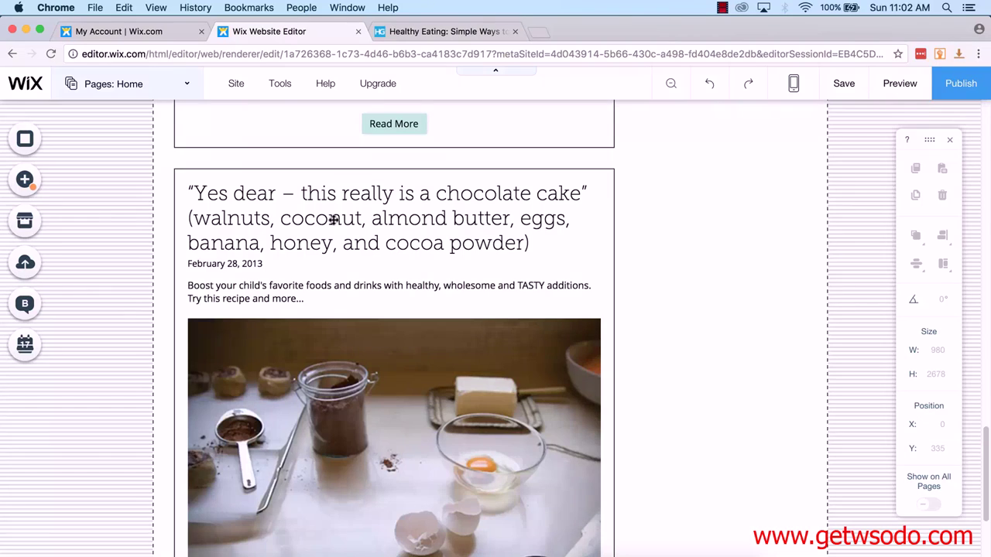
Trash the 'Yes dear – this really is a chocolate cake' post from the post list
{"action": "left_click", "coordinate": [29, 314]}
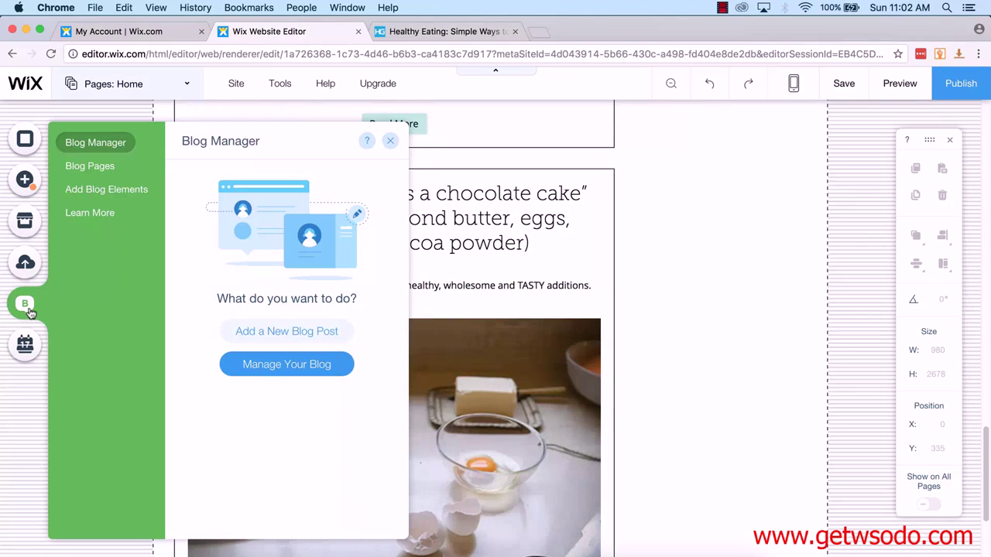
{"action": "left_click", "coordinate": [288, 367]}
{"action": "scroll", "coordinate": [502, 305], "scroll_direction": "down", "scroll_amount": 1}
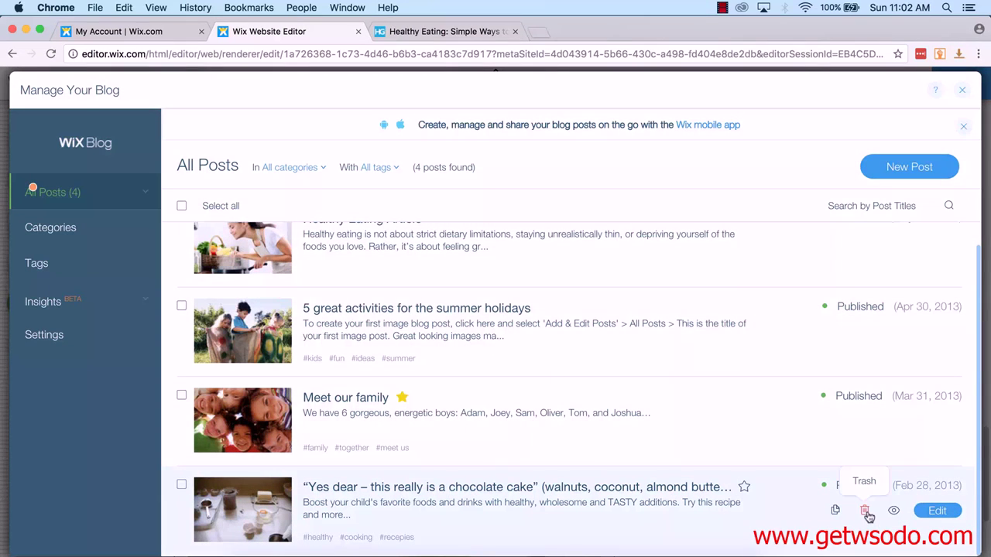
{"action": "left_click", "coordinate": [865, 512]}
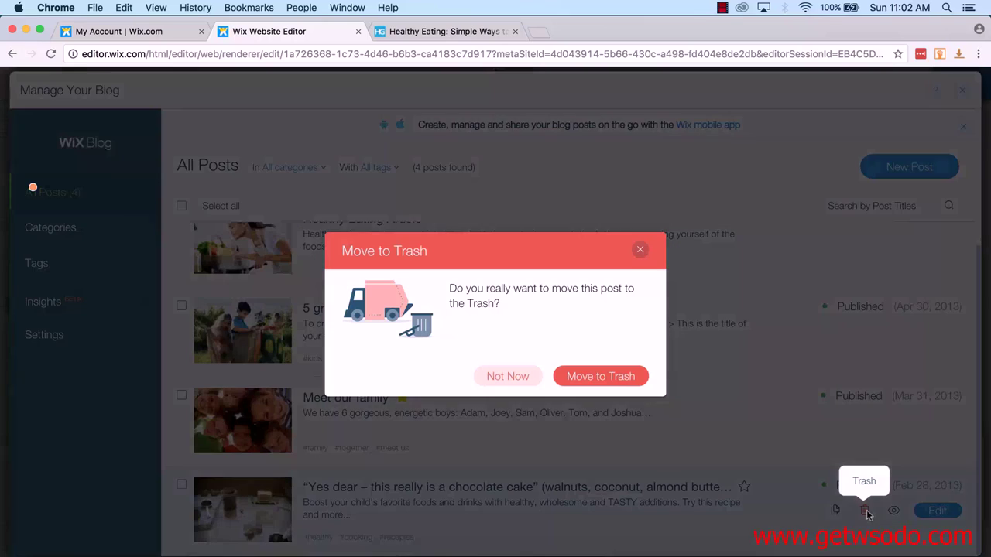
{"action": "left_click", "coordinate": [601, 376]}
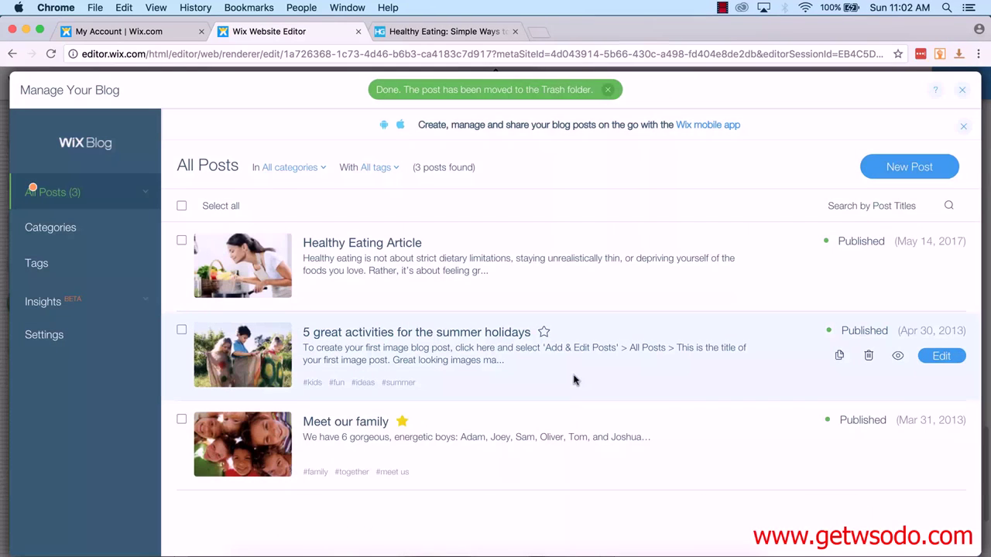
{"action": "left_click", "coordinate": [962, 92]}
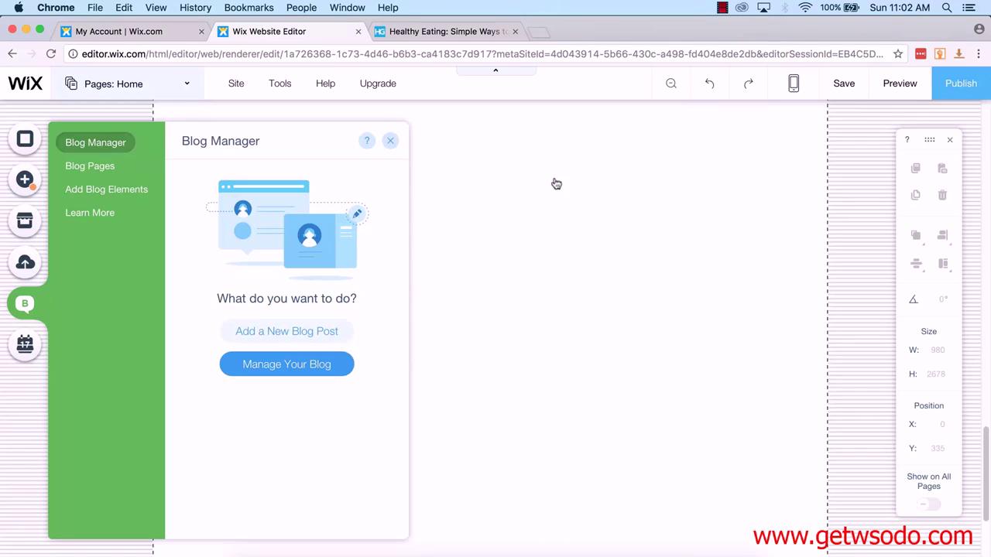
Close the blog panel and preview the site with Healthy Eating Article leading the feed
{"action": "left_click", "coordinate": [390, 140]}
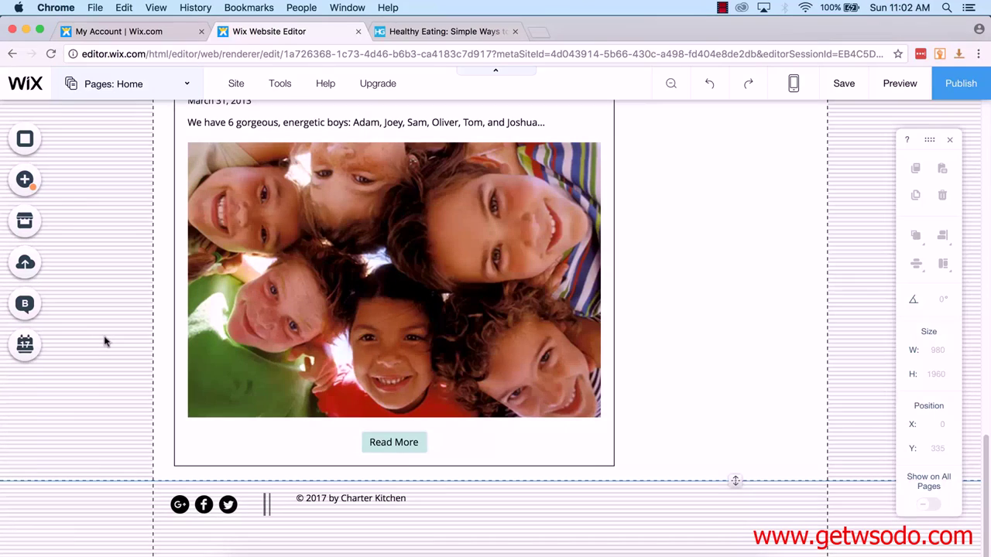
{"action": "scroll", "coordinate": [109, 337], "scroll_direction": "up", "scroll_amount": 3}
{"action": "scroll", "coordinate": [108, 336], "scroll_direction": "up", "scroll_amount": 10}
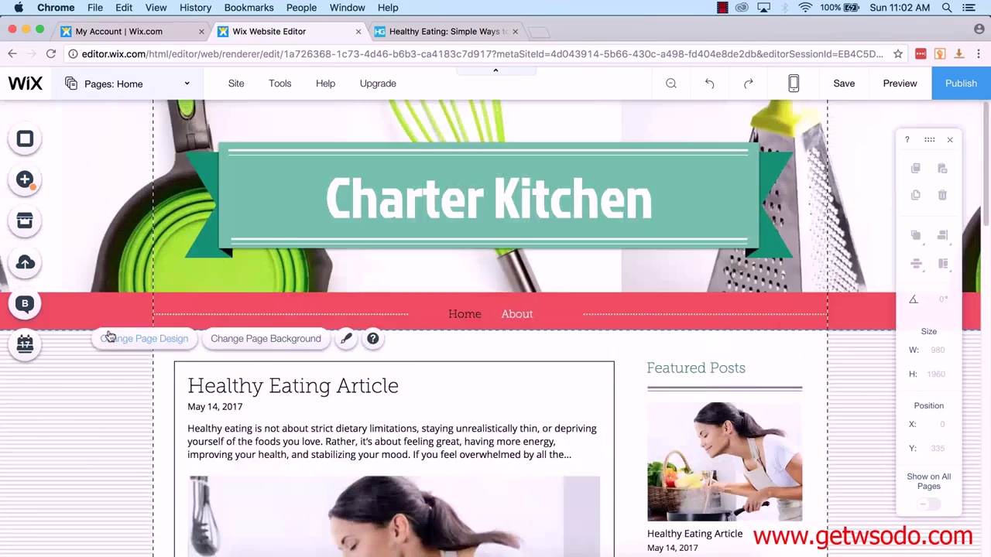
{"action": "scroll", "coordinate": [108, 338], "scroll_direction": "up", "scroll_amount": 2}
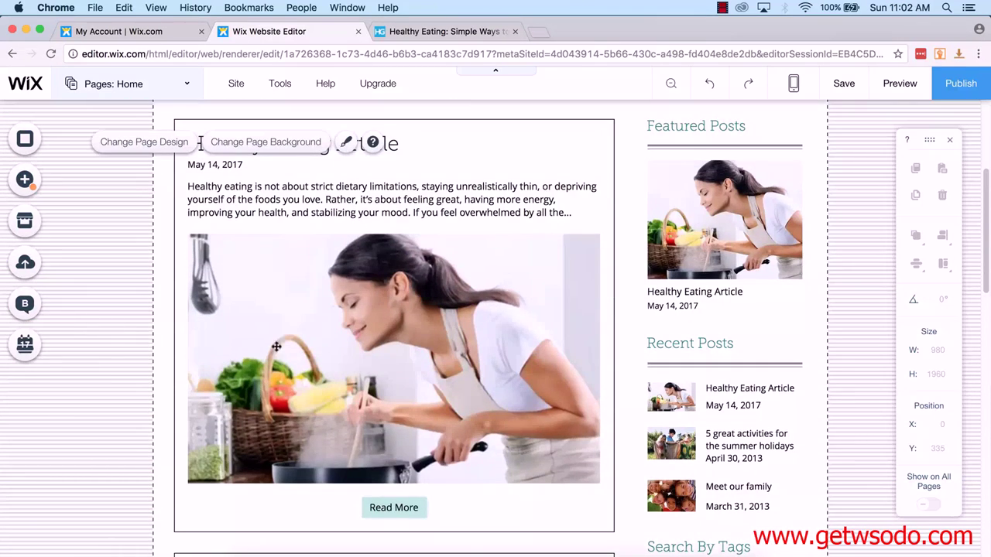
{"action": "scroll", "coordinate": [122, 355], "scroll_direction": "up", "scroll_amount": 5}
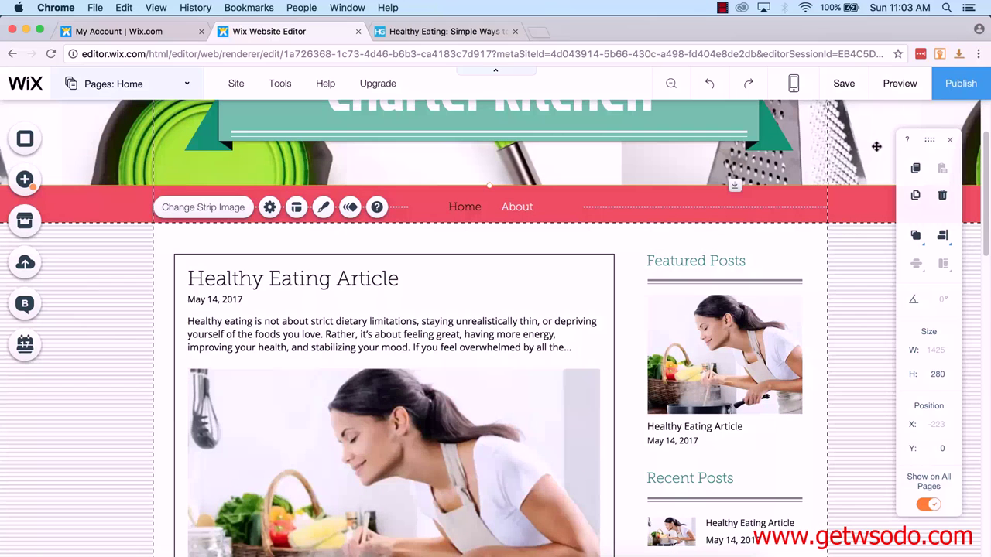
{"action": "left_click", "coordinate": [898, 85]}
{"action": "scroll", "coordinate": [105, 294], "scroll_direction": "up", "scroll_amount": 3}
{"action": "scroll", "coordinate": [101, 290], "scroll_direction": "down", "scroll_amount": 5}
{"action": "scroll", "coordinate": [101, 296], "scroll_direction": "down", "scroll_amount": 10}
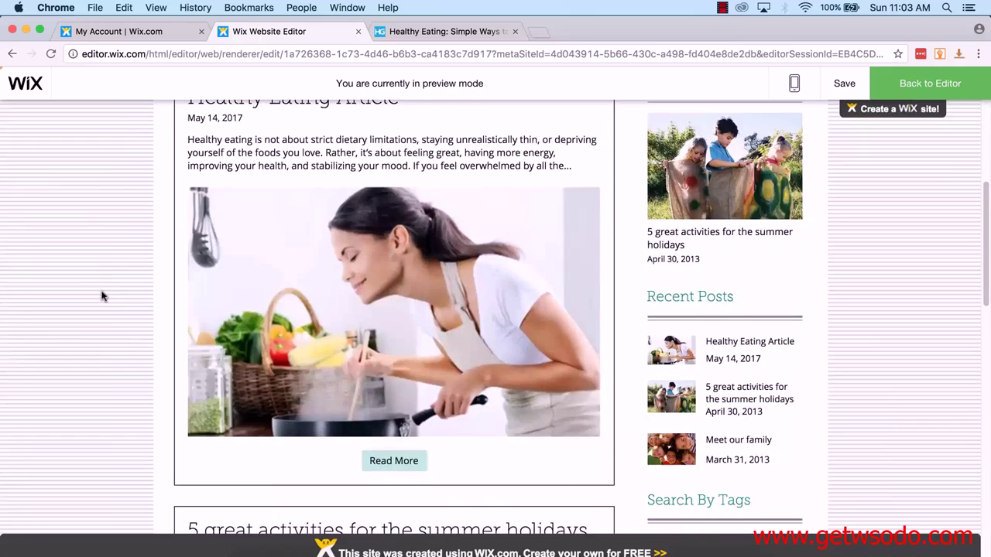
{"action": "scroll", "coordinate": [101, 295], "scroll_direction": "down", "scroll_amount": 3}
{"action": "scroll", "coordinate": [102, 293], "scroll_direction": "up", "scroll_amount": 10}
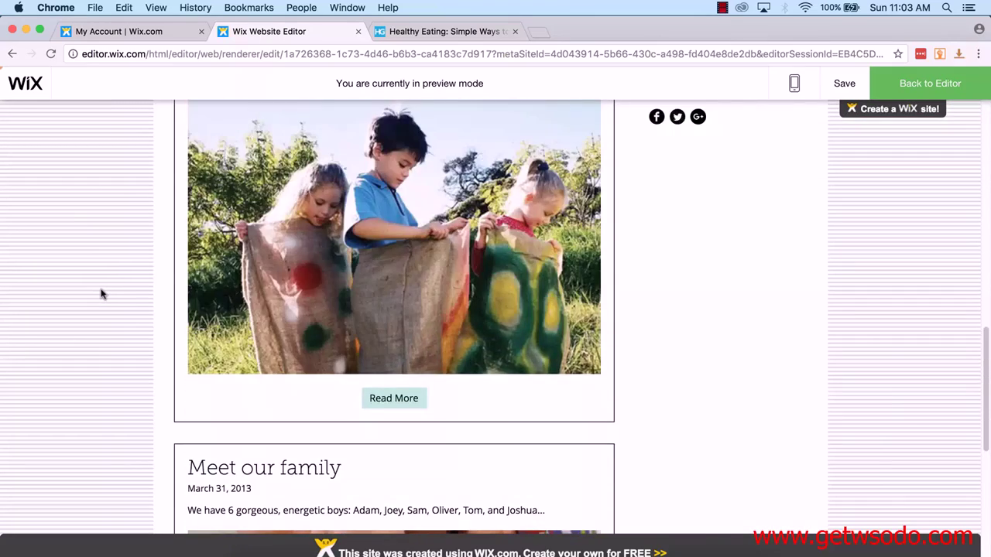
{"action": "scroll", "coordinate": [100, 293], "scroll_direction": "up", "scroll_amount": 3}
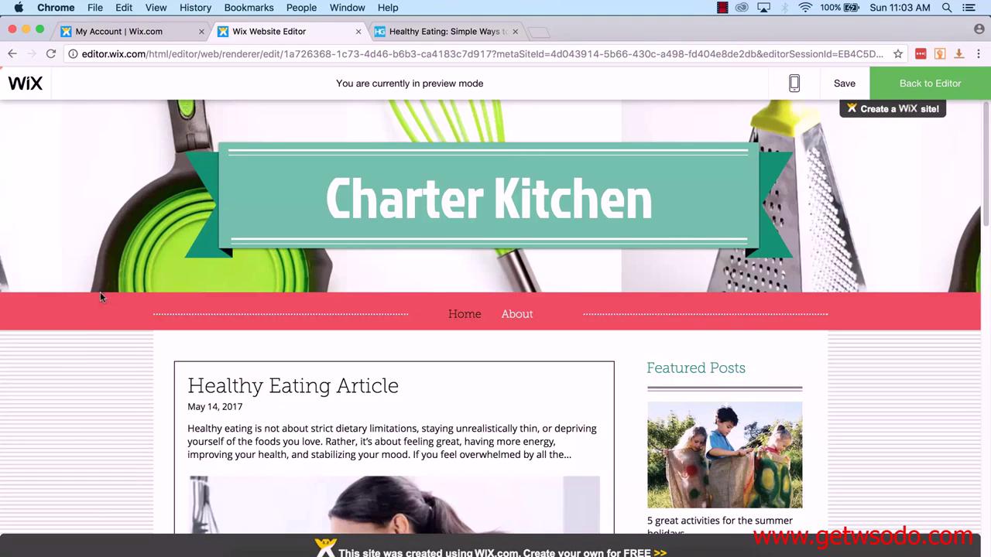
{"action": "scroll", "coordinate": [80, 372], "scroll_direction": "down", "scroll_amount": 3}
{"action": "scroll", "coordinate": [81, 372], "scroll_direction": "down", "scroll_amount": 1}
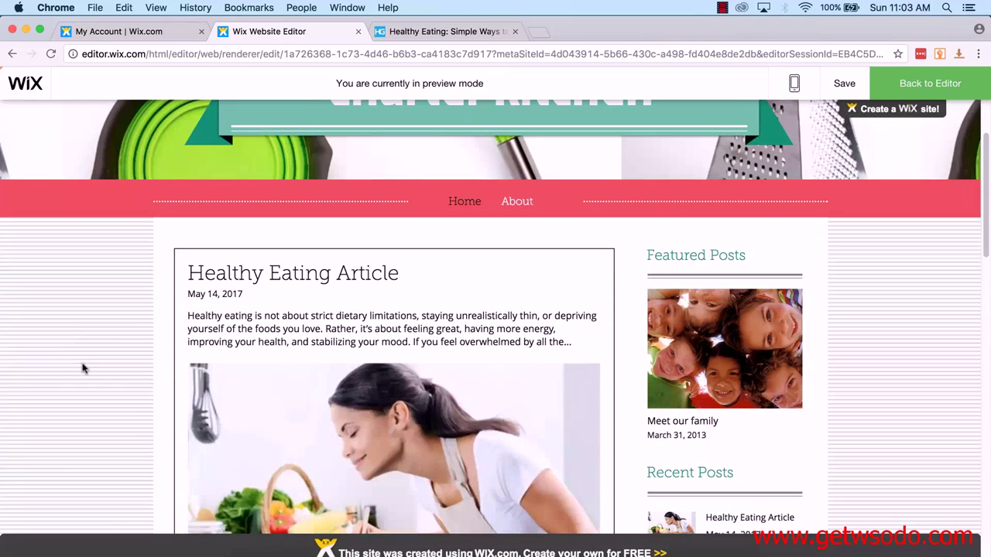
{"action": "scroll", "coordinate": [84, 369], "scroll_direction": "down", "scroll_amount": 2}
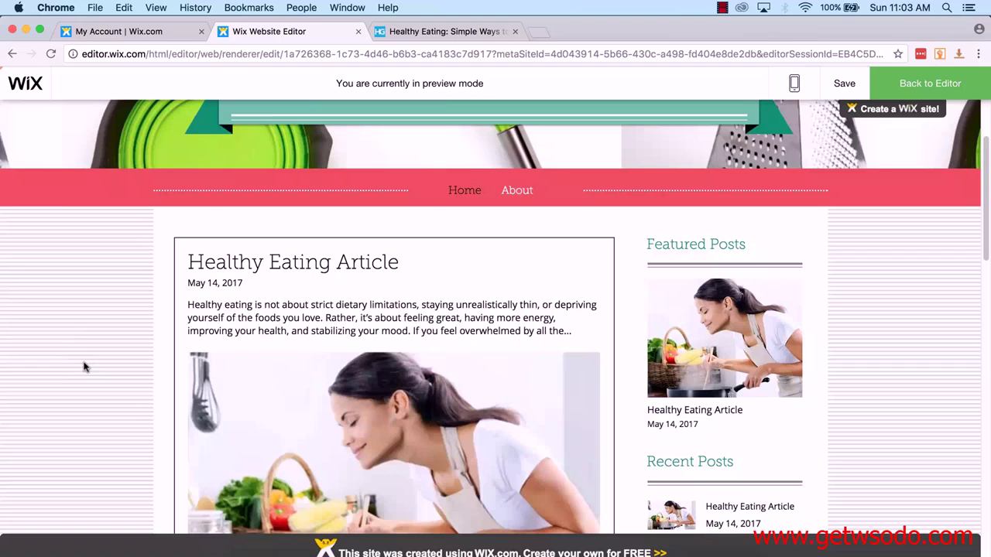
{"action": "scroll", "coordinate": [85, 368], "scroll_direction": "down", "scroll_amount": 2}
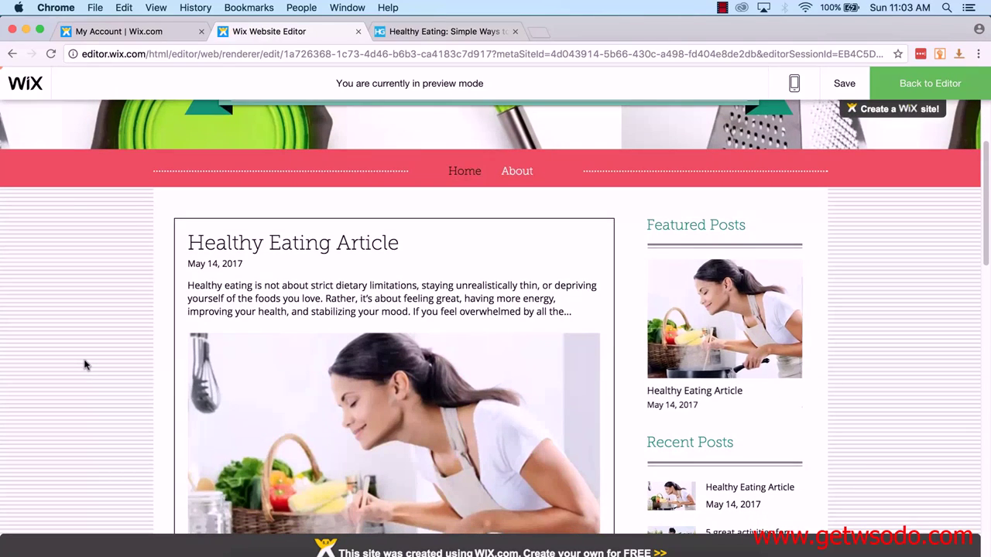
{"action": "scroll", "coordinate": [85, 364], "scroll_direction": "down", "scroll_amount": 3}
{"action": "scroll", "coordinate": [73, 345], "scroll_direction": "down", "scroll_amount": 10}
{"action": "scroll", "coordinate": [73, 347], "scroll_direction": "down", "scroll_amount": 9}
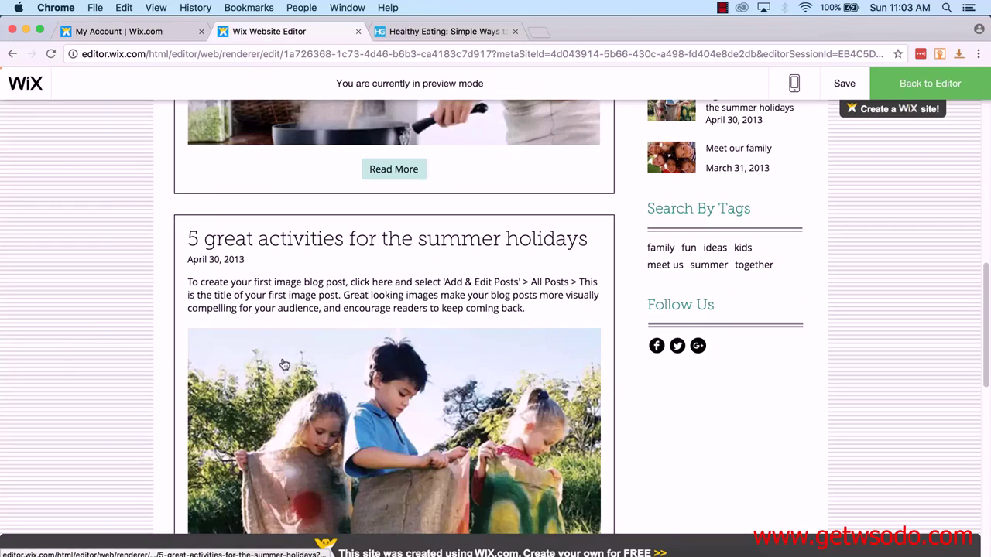
{"action": "scroll", "coordinate": [284, 365], "scroll_direction": "down", "scroll_amount": 20}
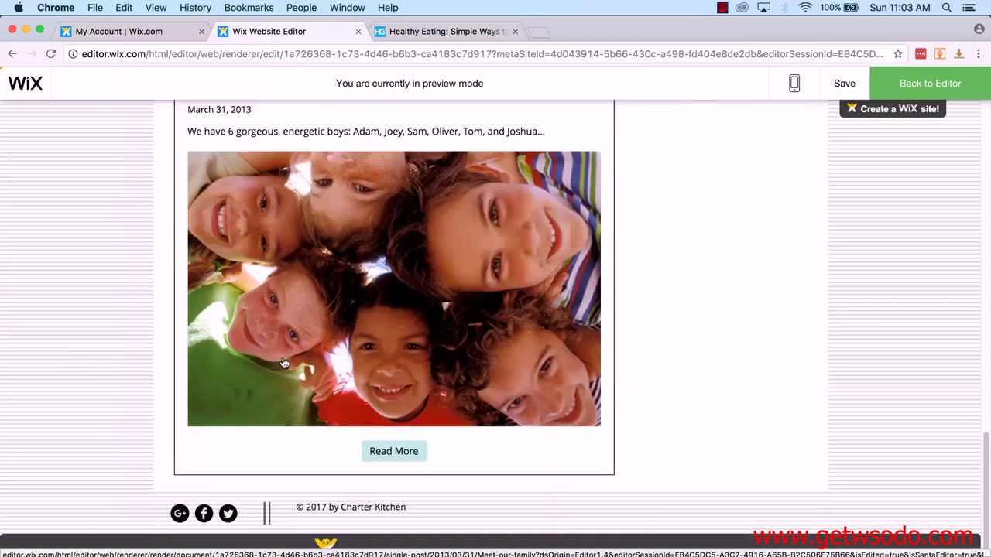
{"action": "scroll", "coordinate": [284, 365], "scroll_direction": "up", "scroll_amount": 10}
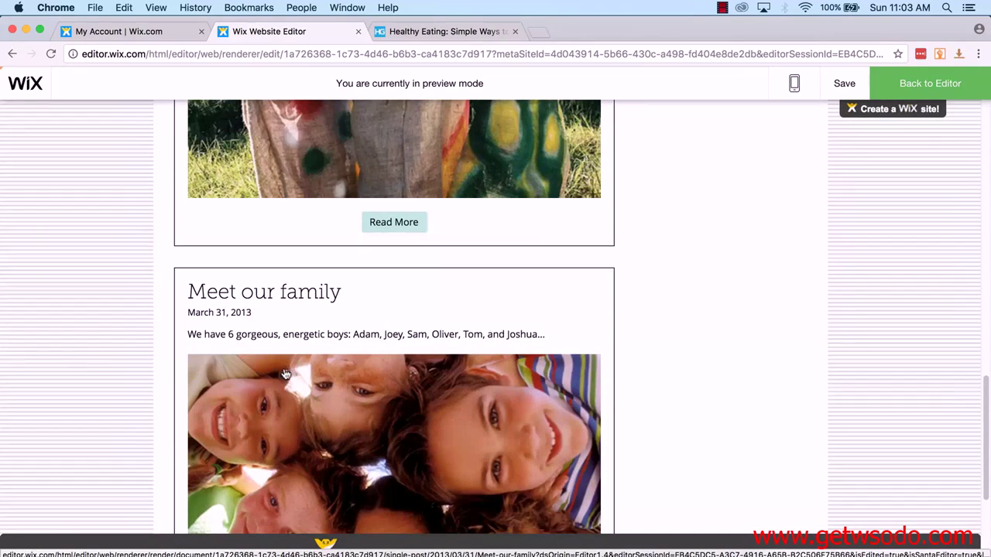
{"action": "scroll", "coordinate": [77, 361], "scroll_direction": "up", "scroll_amount": 20}
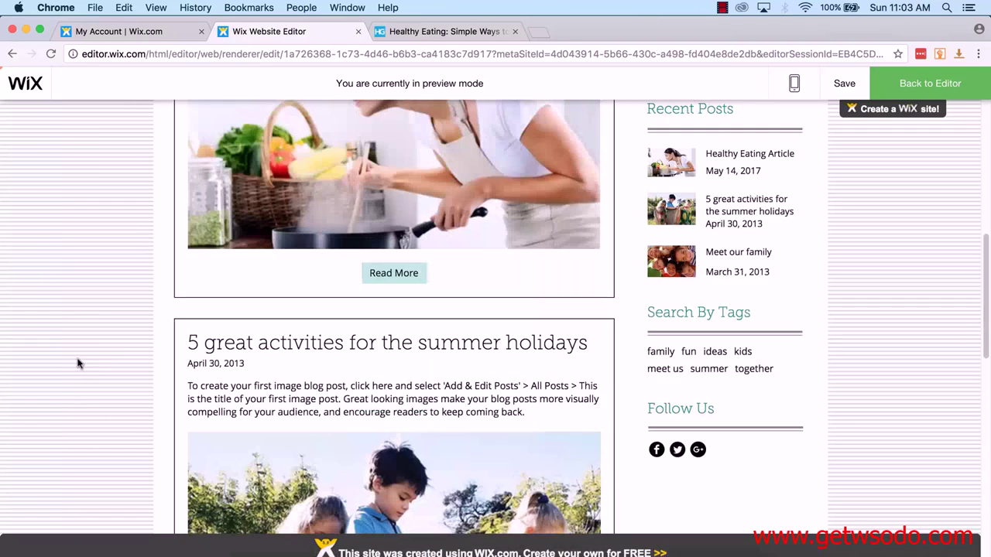
{"action": "scroll", "coordinate": [78, 361], "scroll_direction": "down", "scroll_amount": 2}
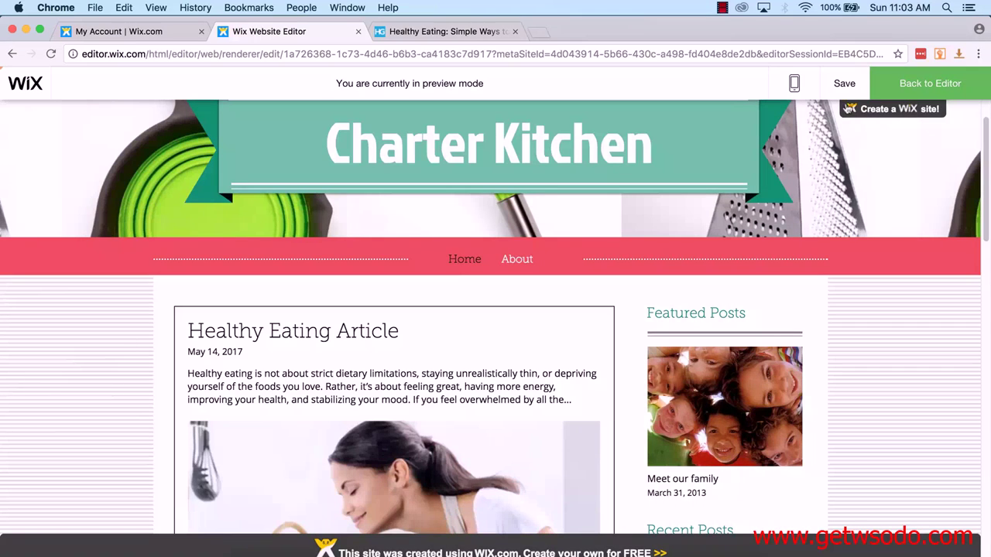
Return to the editor, publish Charter Kitchen, and select its wixsite.com address in the Congratulations dialog
{"action": "left_click", "coordinate": [951, 89]}
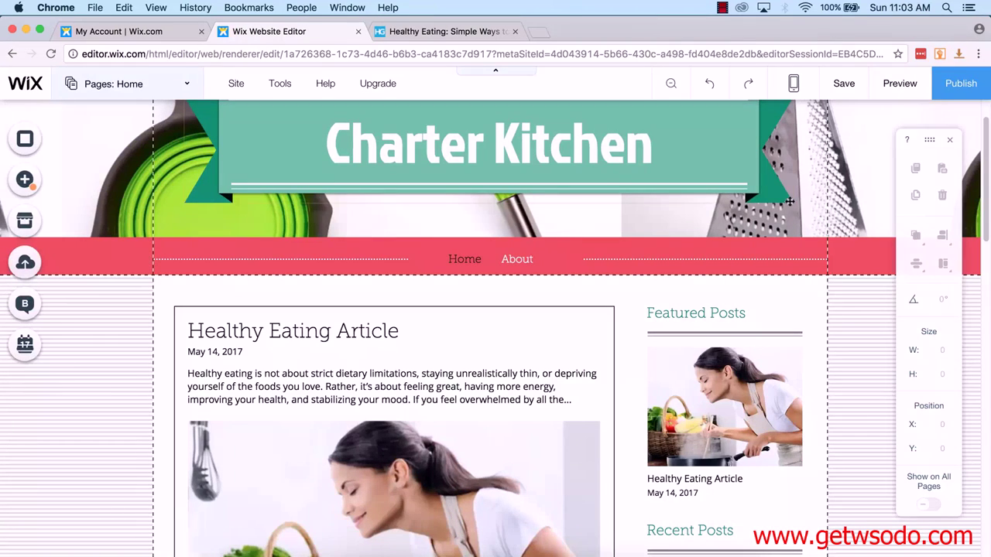
{"action": "left_click", "coordinate": [960, 87]}
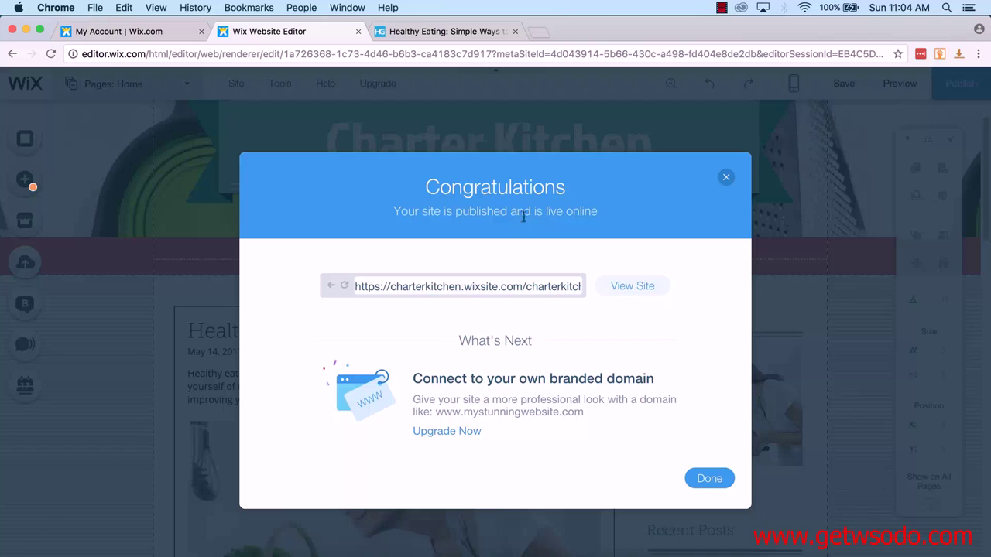
{"action": "double_click", "coordinate": [494, 287]}
{"action": "left_click", "coordinate": [446, 291]}
{"action": "key", "text": "super+a"}
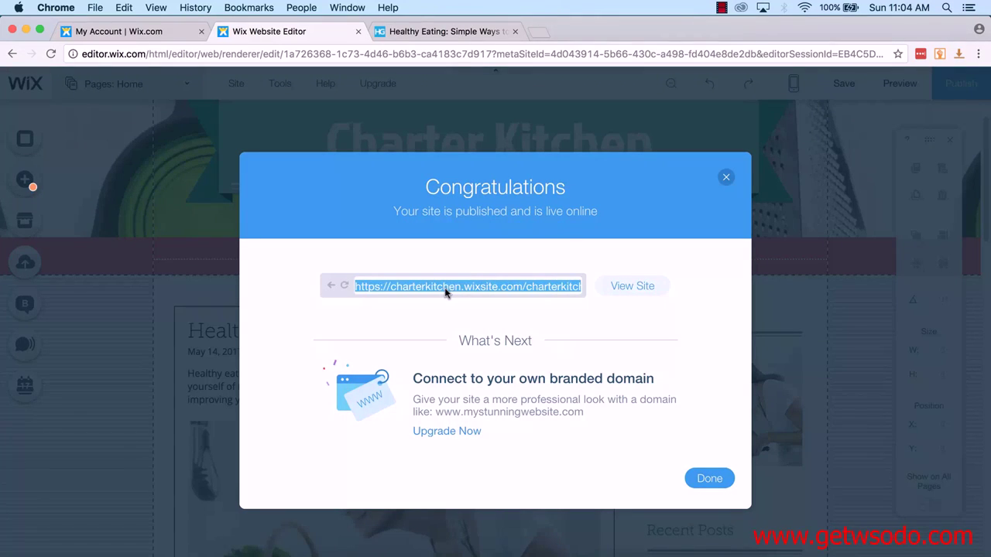
Open the live Charter Kitchen site in the other browser tab from the copied address
{"action": "left_click", "coordinate": [708, 478]}
{"action": "left_click", "coordinate": [471, 33]}
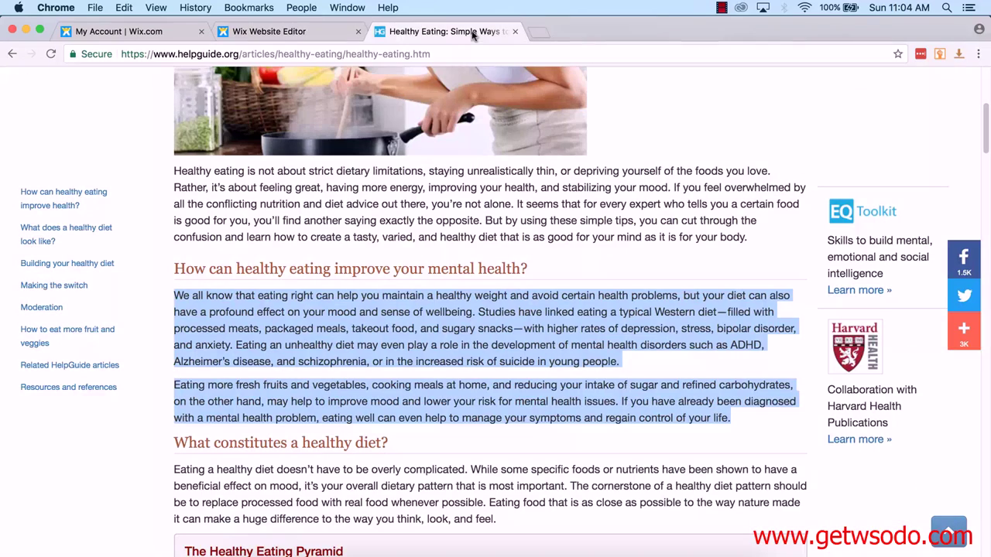
{"action": "right_click", "coordinate": [368, 56]}
{"action": "left_click", "coordinate": [384, 103]}
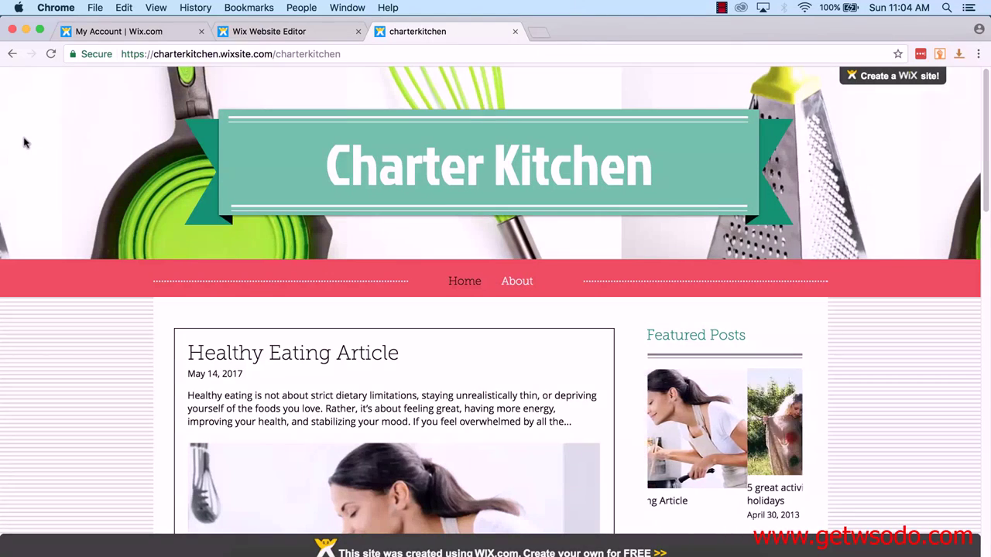
Scroll through the published blog feed, led by the Healthy Eating Article
{"action": "scroll", "coordinate": [26, 142], "scroll_direction": "down", "scroll_amount": 1}
{"action": "scroll", "coordinate": [26, 143], "scroll_direction": "down", "scroll_amount": 10}
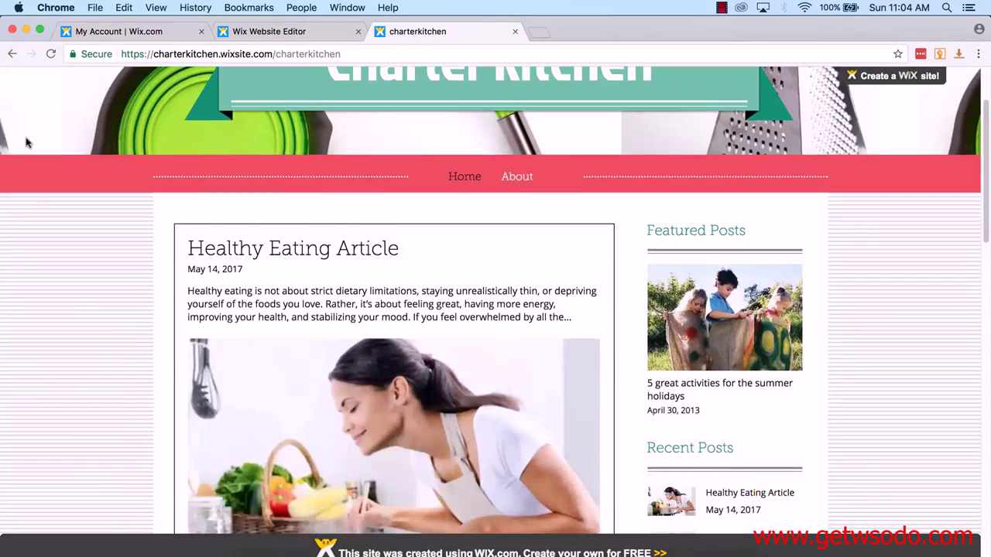
{"action": "scroll", "coordinate": [26, 141], "scroll_direction": "down", "scroll_amount": 5}
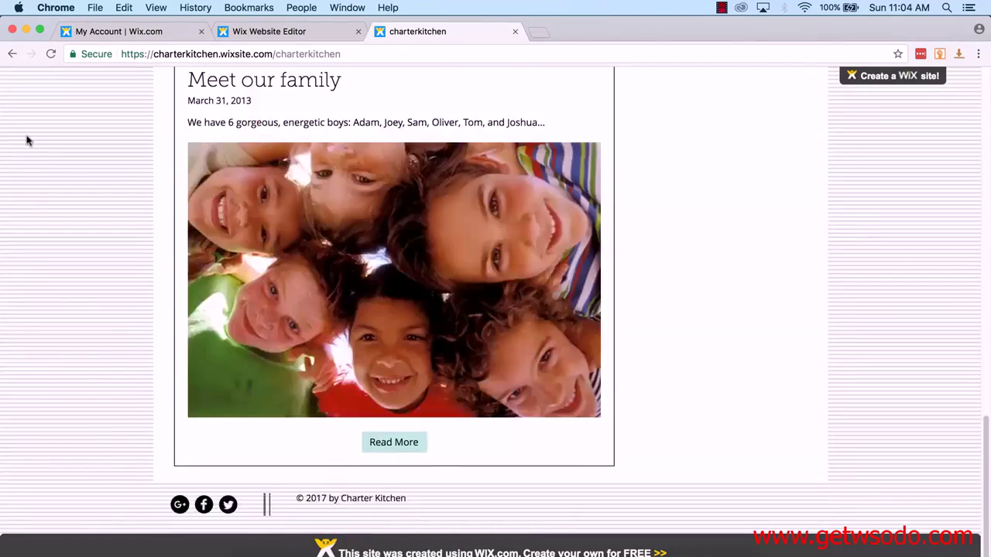
{"action": "scroll", "coordinate": [26, 141], "scroll_direction": "up", "scroll_amount": 15}
{"action": "scroll", "coordinate": [28, 140], "scroll_direction": "down", "scroll_amount": 5}
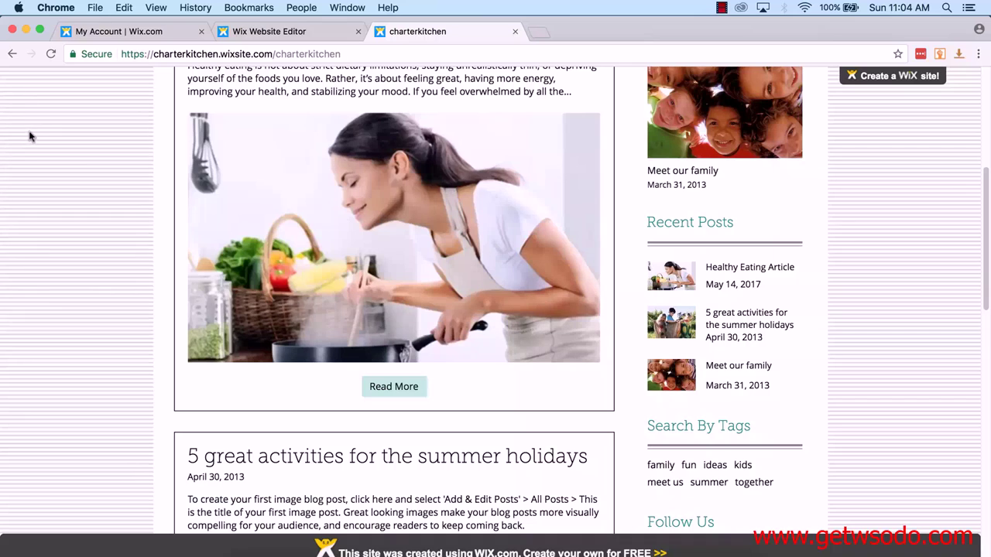
{"action": "scroll", "coordinate": [28, 143], "scroll_direction": "up", "scroll_amount": 1}
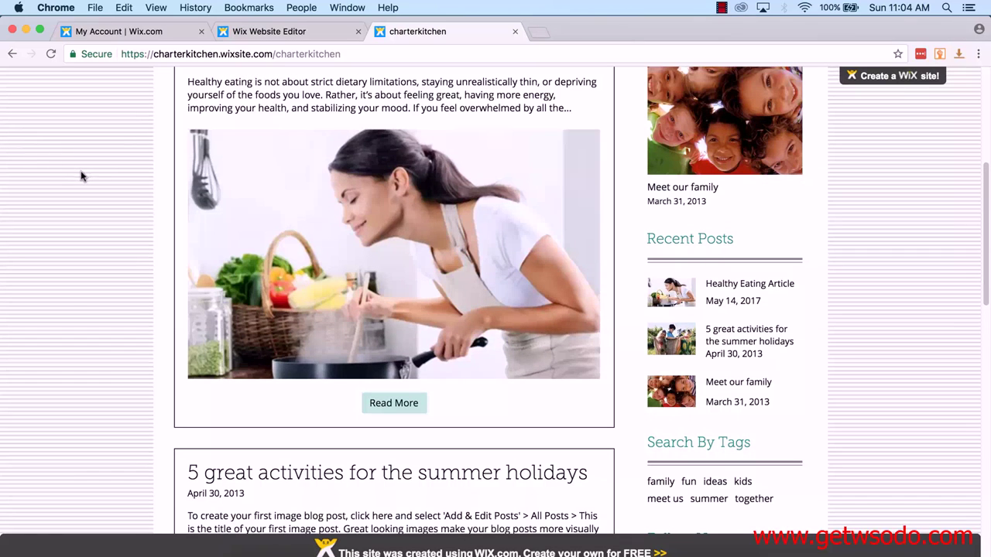
{"action": "scroll", "coordinate": [80, 175], "scroll_direction": "up", "scroll_amount": 4}
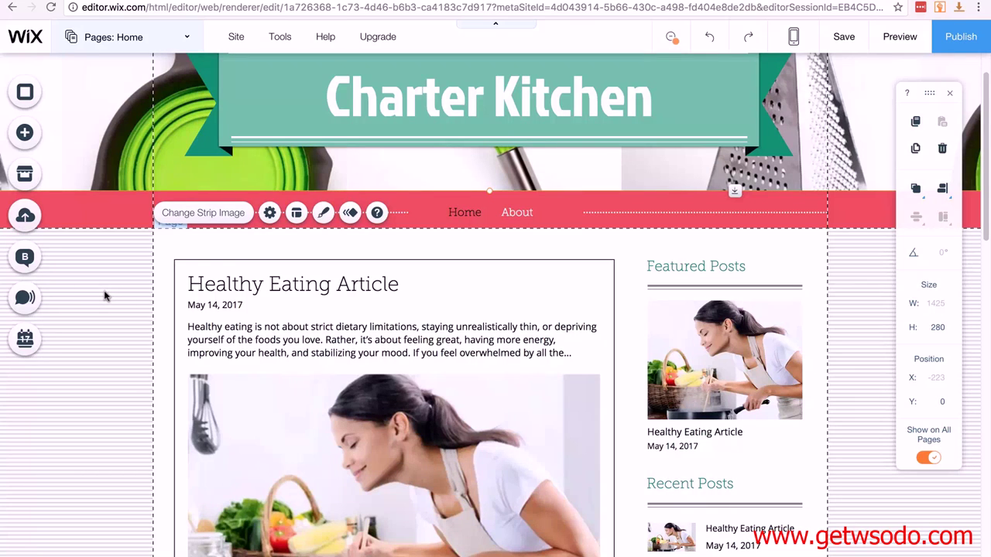
Go to the site dashboard and choose Domains from the account menu
{"action": "left_click", "coordinate": [106, 296]}
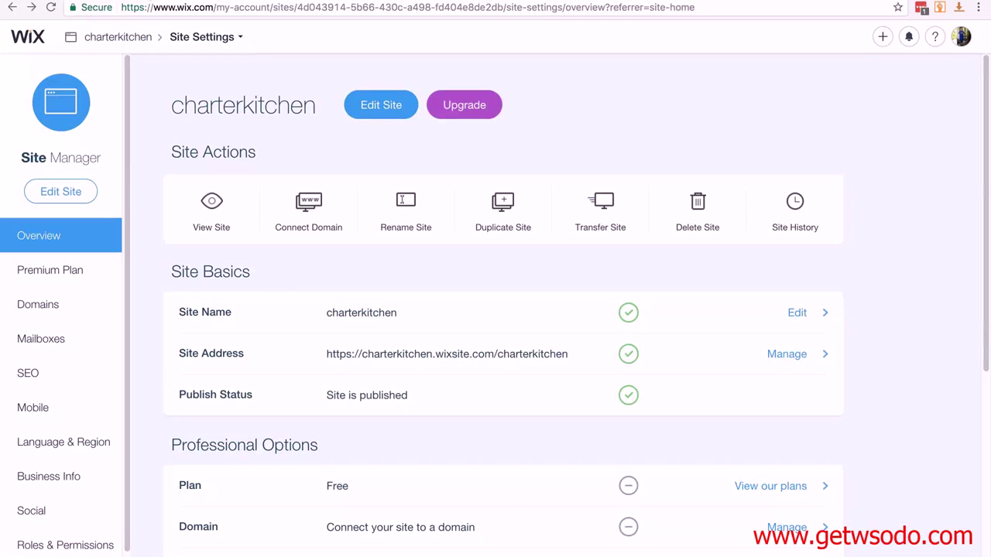
{"action": "left_click", "coordinate": [961, 37]}
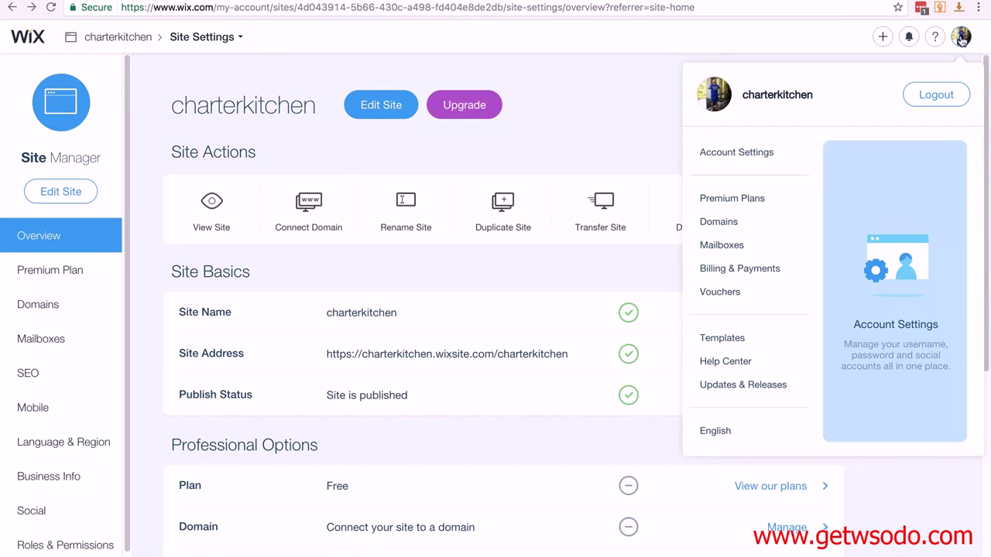
{"action": "left_click", "coordinate": [733, 223]}
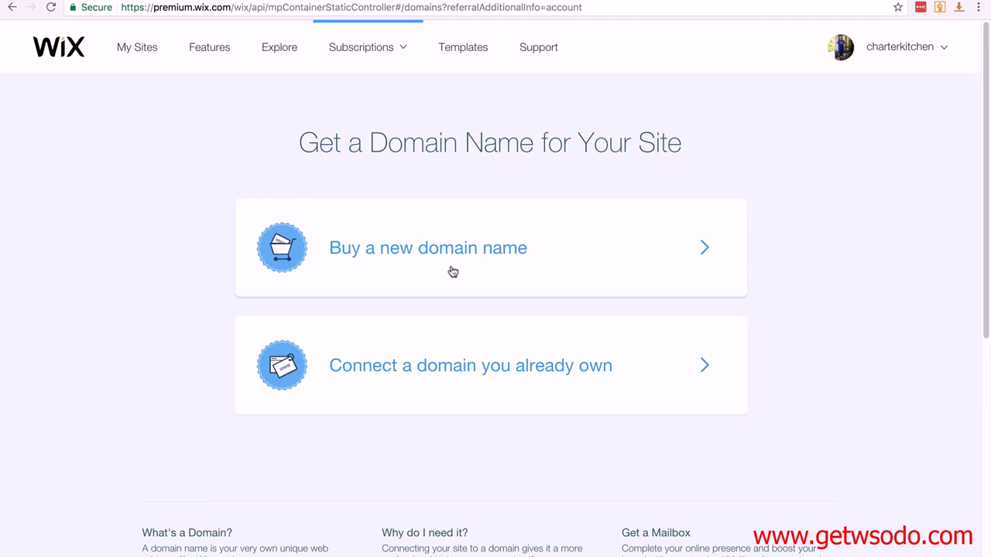
Choose to connect an already-owned domain and go to the Premium plan selection
{"action": "left_click", "coordinate": [478, 370]}
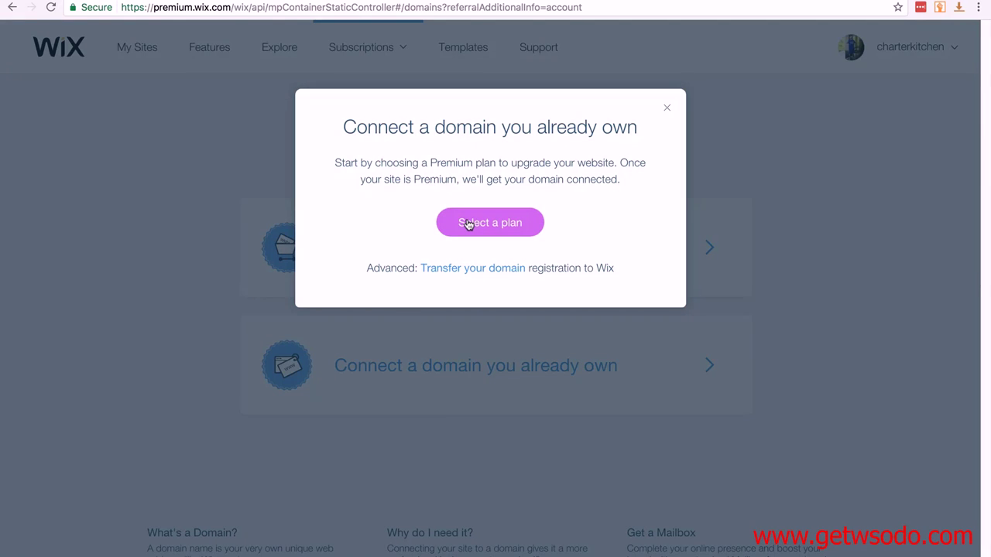
{"action": "left_click", "coordinate": [468, 224]}
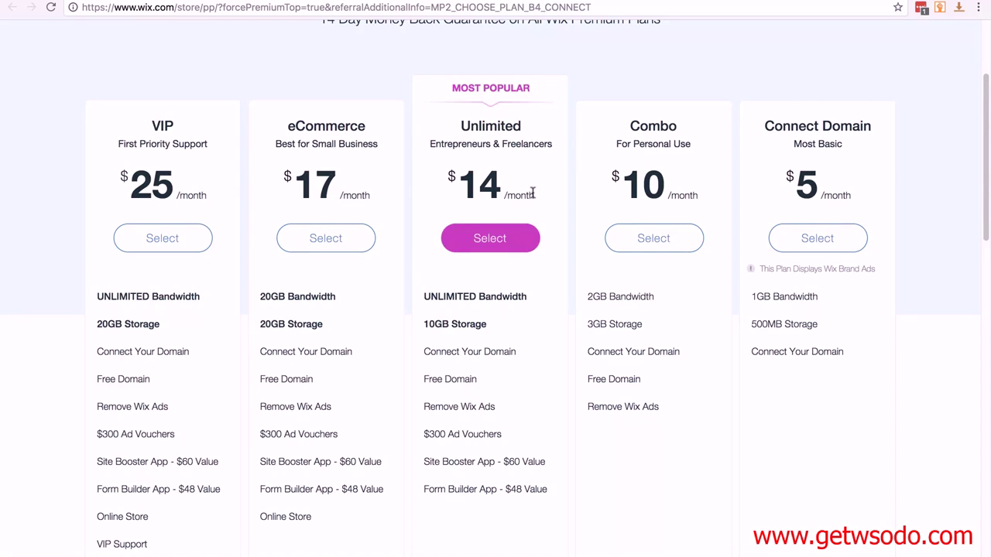
Buy the Combo plan with a monthly subscription at $14.00
{"action": "left_click", "coordinate": [657, 243]}
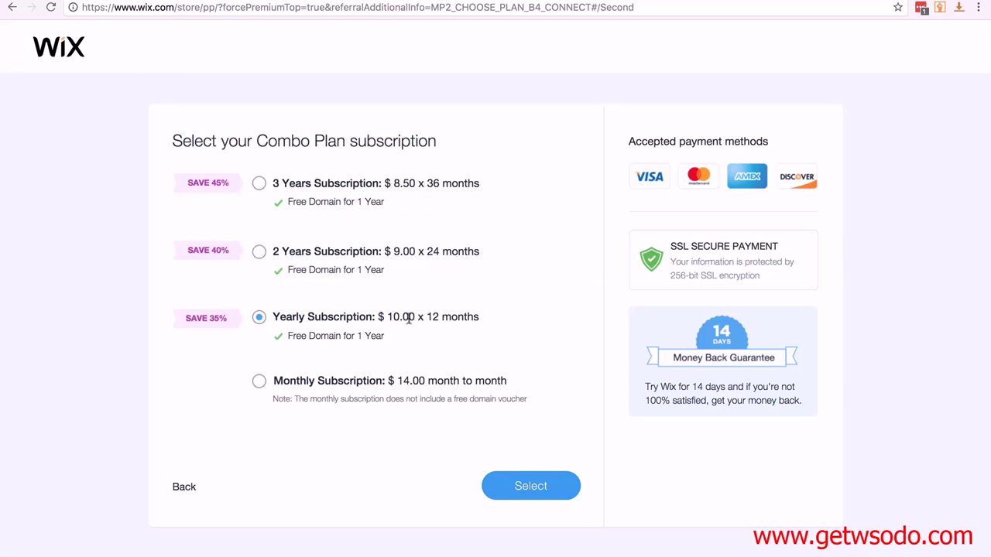
{"action": "left_click", "coordinate": [259, 381]}
{"action": "left_click", "coordinate": [500, 483]}
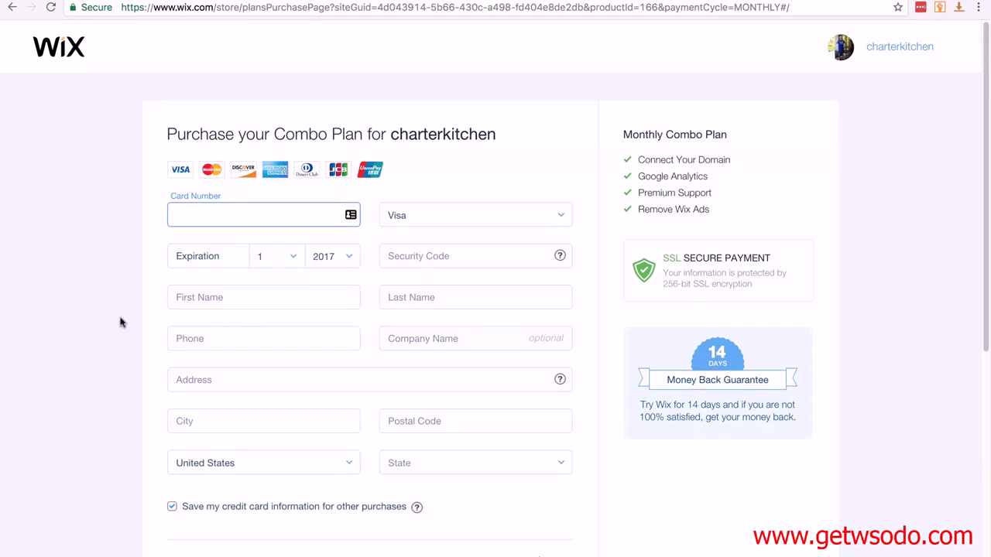
{"action": "scroll", "coordinate": [495, 538], "scroll_direction": "down", "scroll_amount": 3}
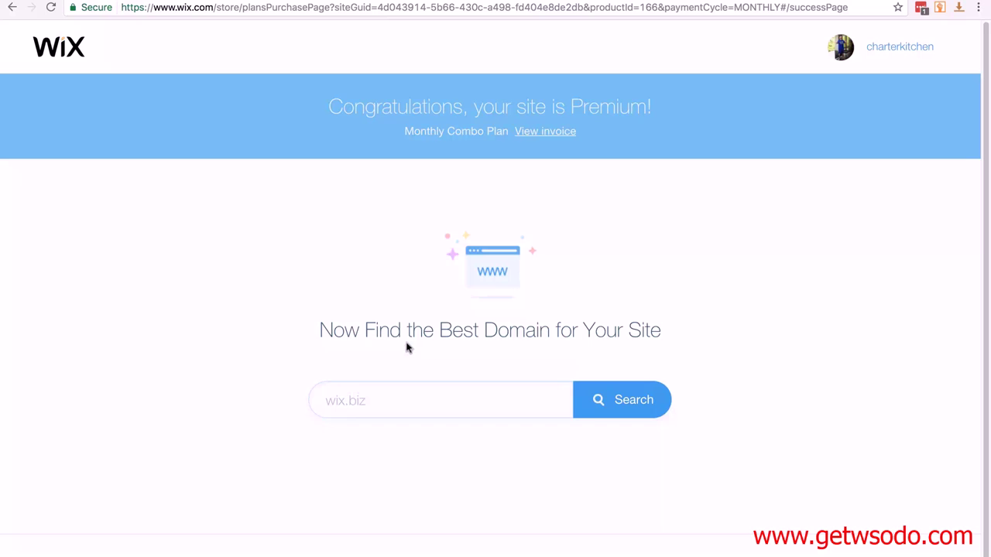
Choose to connect an owned domain and paste charterkitchen.com as the domain
{"action": "type", "text": "xyz"}
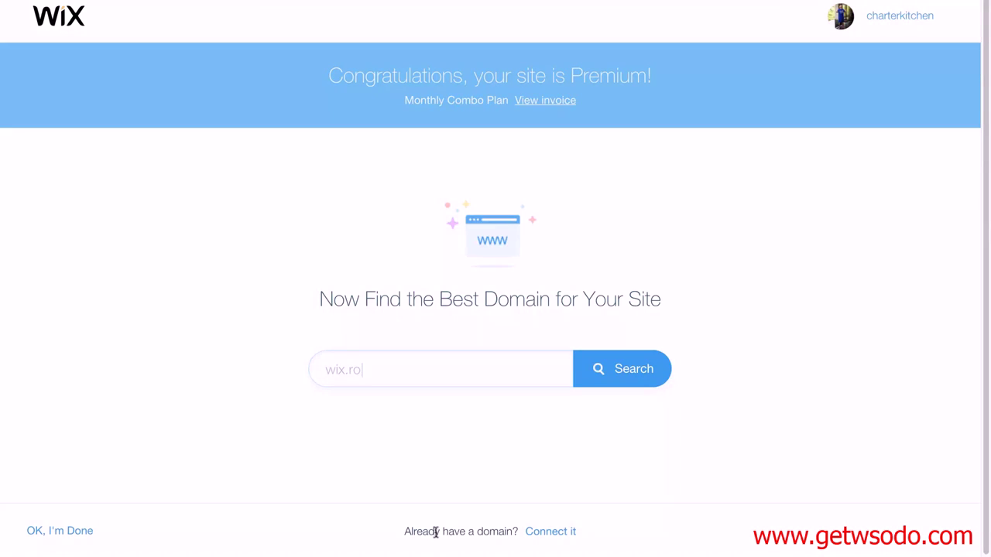
{"action": "left_click", "coordinate": [545, 539]}
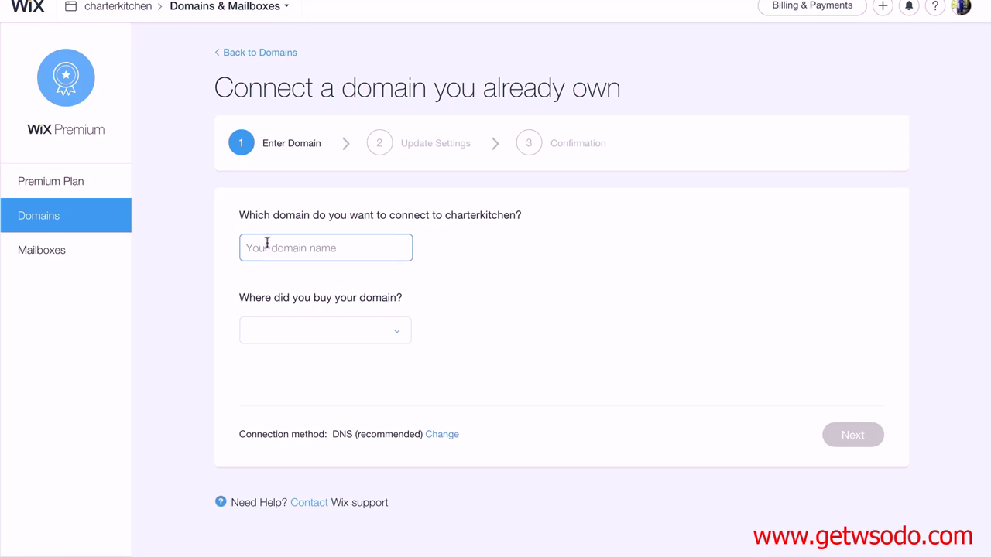
{"action": "left_click", "coordinate": [297, 250]}
{"action": "type", "text": "charterkitchen.com"}
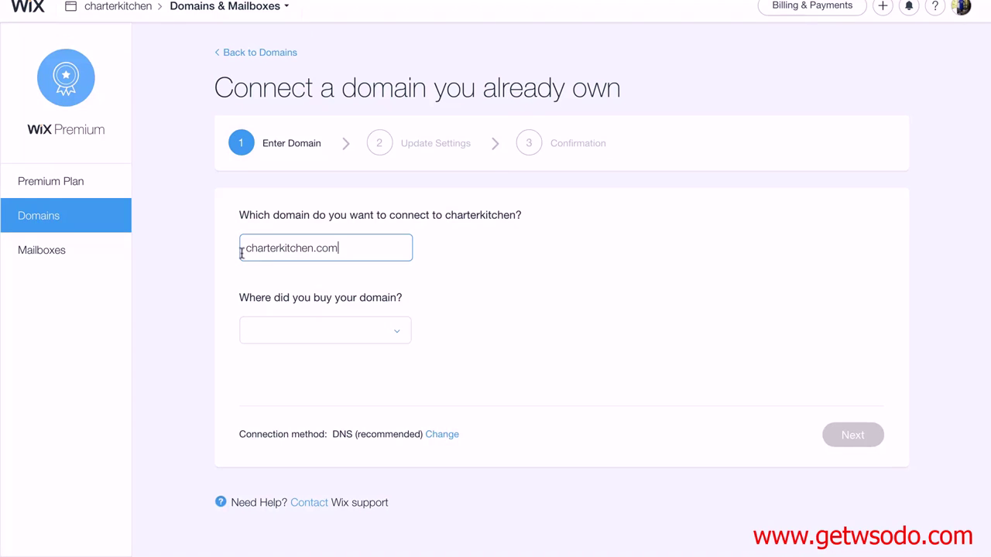
Set the provider to Other and select the ns4.wixdns.net and ns5.wixdns.net name servers
{"action": "left_click", "coordinate": [272, 332]}
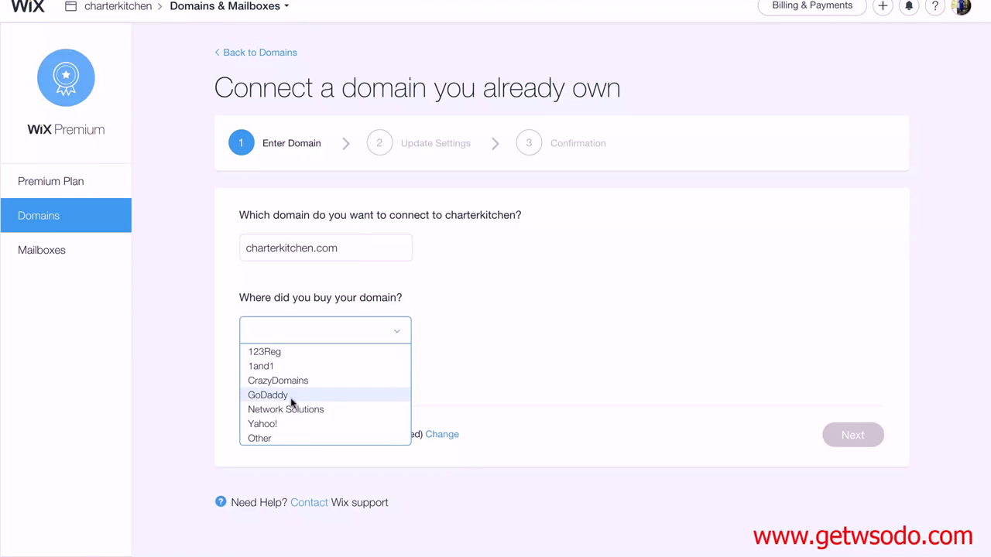
{"action": "left_click", "coordinate": [292, 439]}
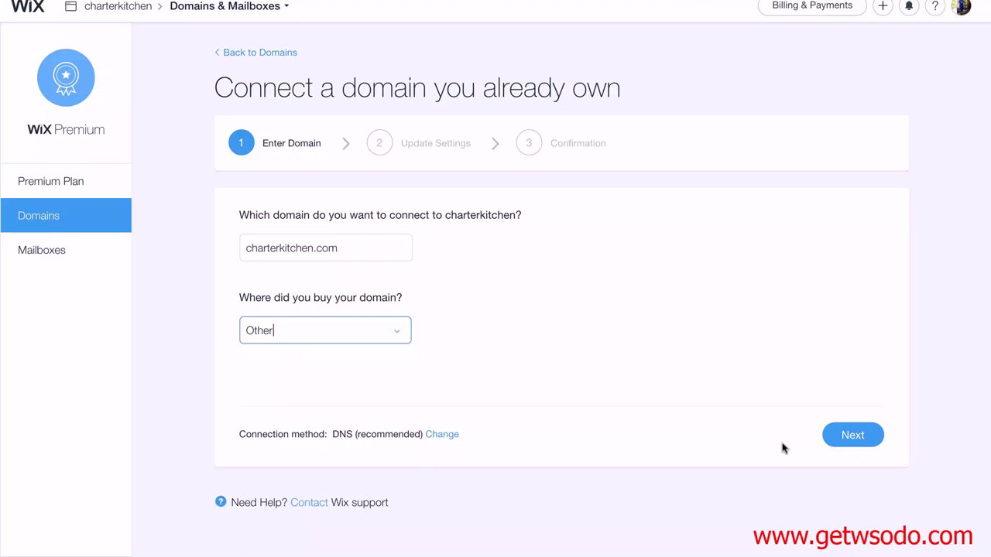
{"action": "left_click", "coordinate": [852, 436]}
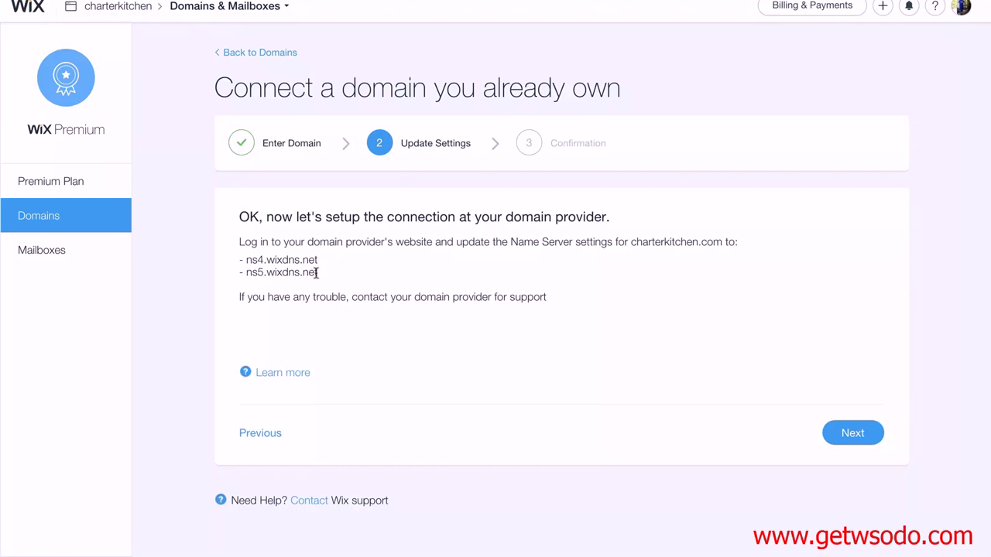
{"action": "left_click_drag", "start_coordinate": [319, 273], "coordinate": [232, 258]}
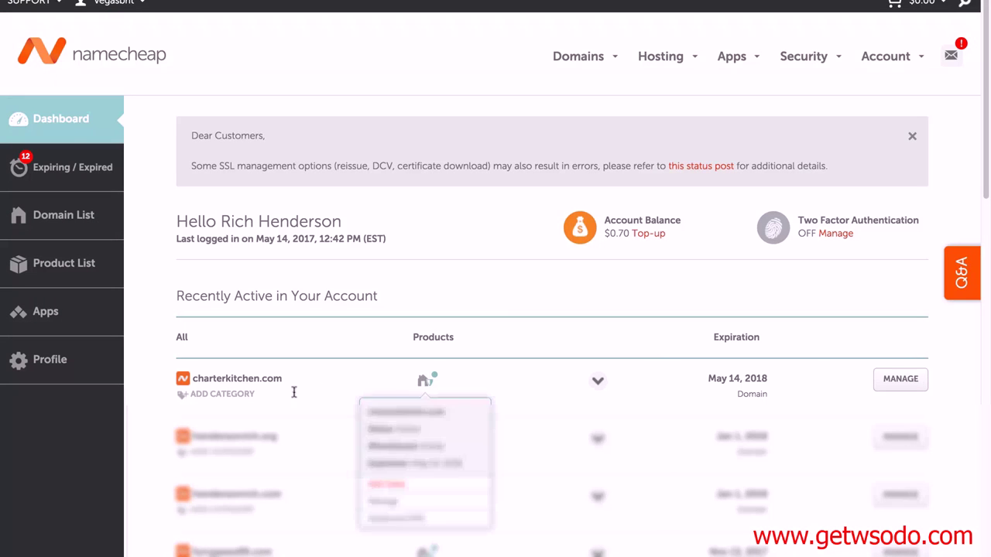
Set charterkitchen.com to Custom DNS with ns4.wixdns.net and ns5.wixdns.net, and save
{"action": "left_click", "coordinate": [911, 379]}
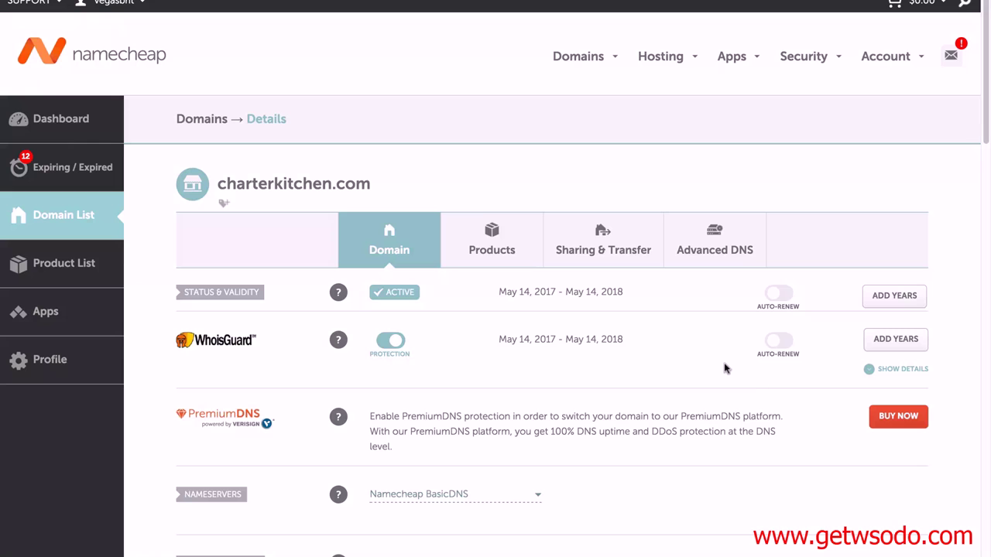
{"action": "scroll", "coordinate": [715, 358], "scroll_direction": "down", "scroll_amount": 2}
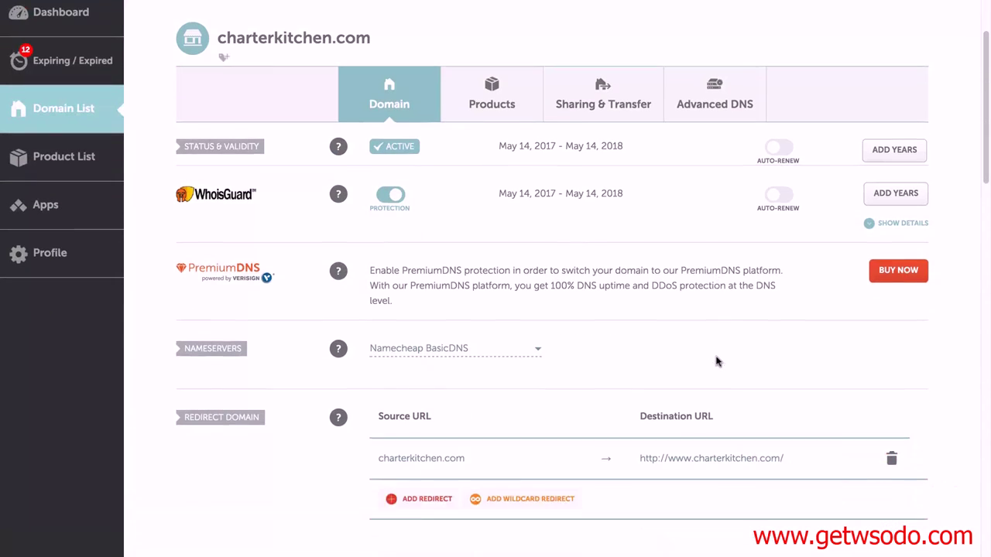
{"action": "left_click", "coordinate": [388, 353]}
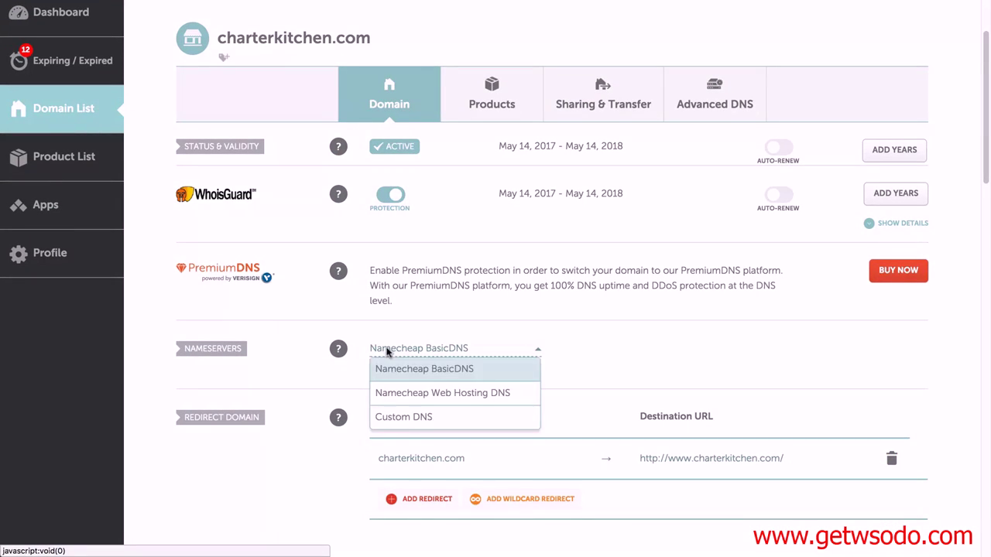
{"action": "left_click", "coordinate": [404, 418]}
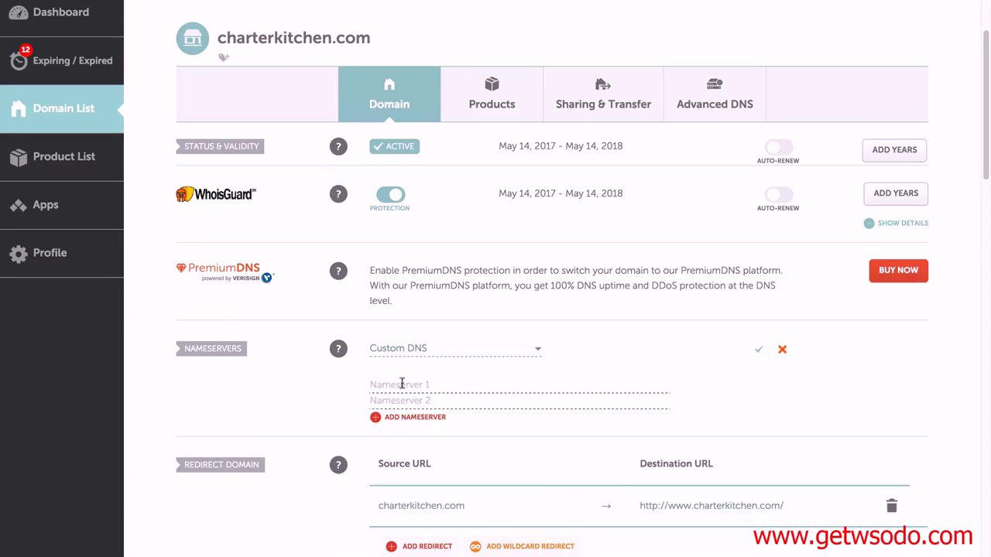
{"action": "left_click", "coordinate": [402, 385]}
{"action": "type", "text": "ns4.wixdns.net"}
{"action": "left_click", "coordinate": [405, 401]}
{"action": "type", "text": "ns5.wixdns.net"}
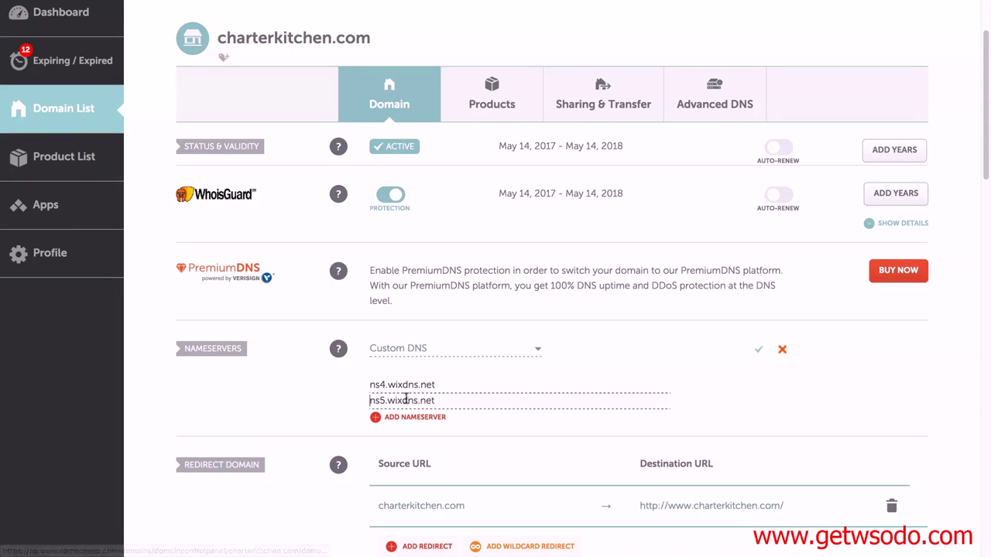
{"action": "left_click", "coordinate": [761, 354]}
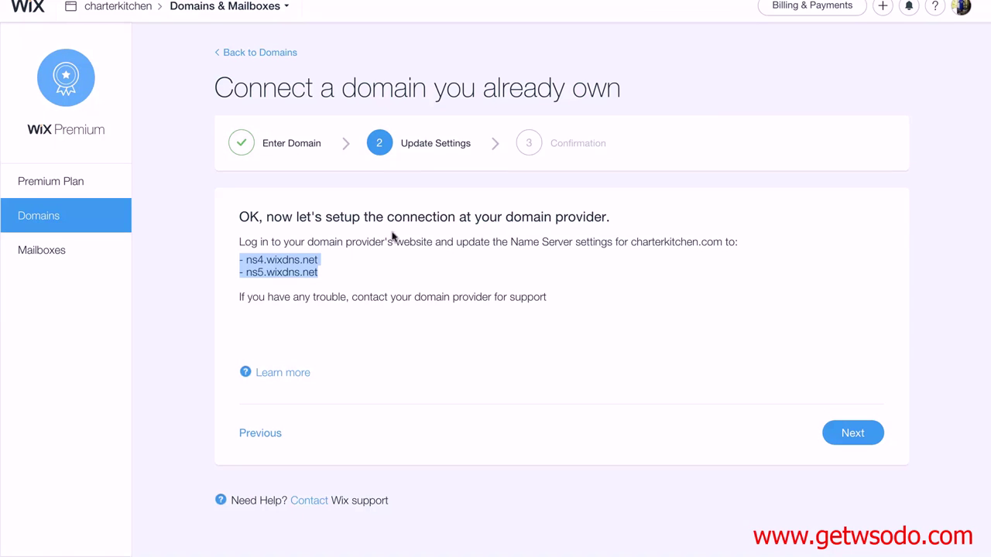
Advance the domain wizard from Update Settings to the Confirmation step
{"action": "left_click", "coordinate": [853, 435]}
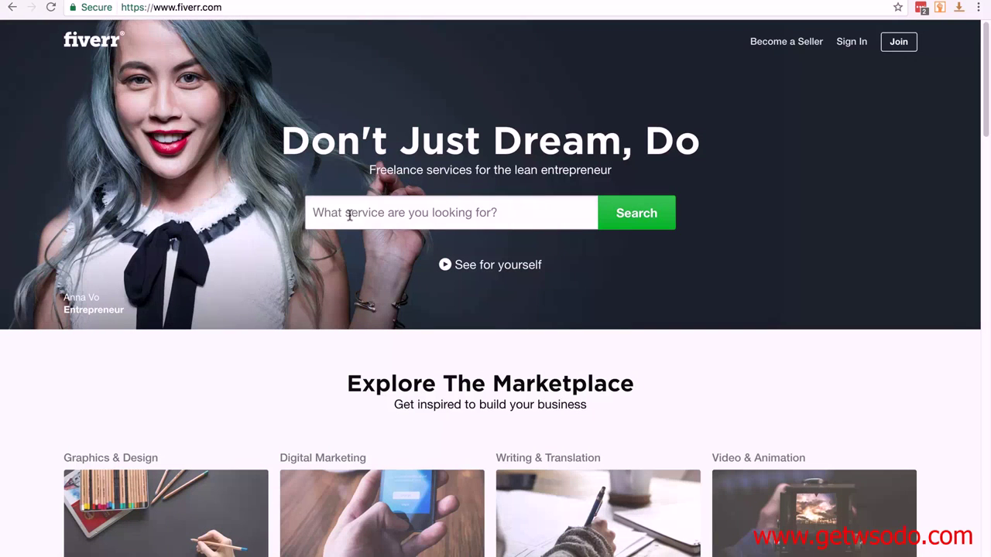
Search Fiverr for 'build a wix site' and sort results by Avg. Customer Review
{"action": "left_click", "coordinate": [349, 215]}
{"action": "type", "text": "build a wix site"}
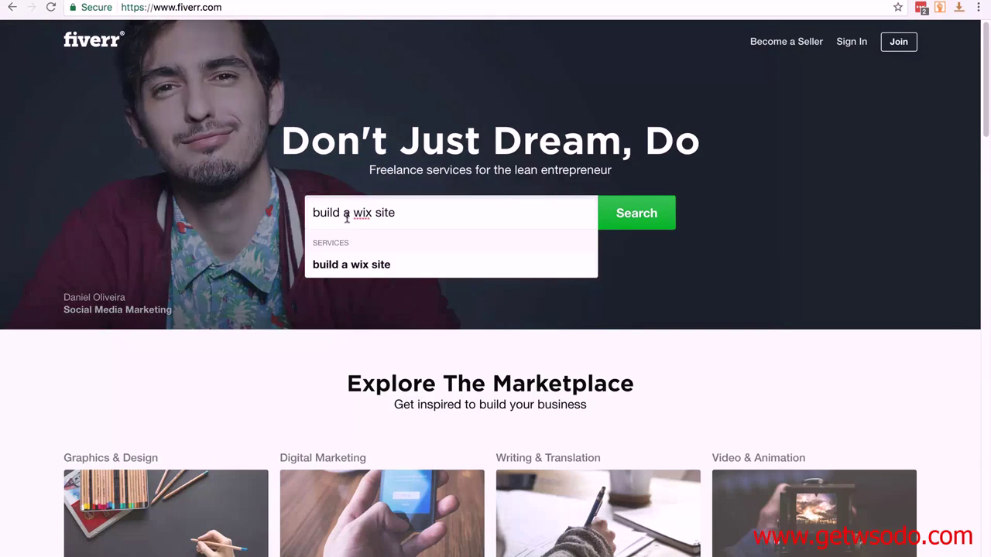
{"action": "left_click", "coordinate": [627, 218]}
{"action": "left_click", "coordinate": [848, 104]}
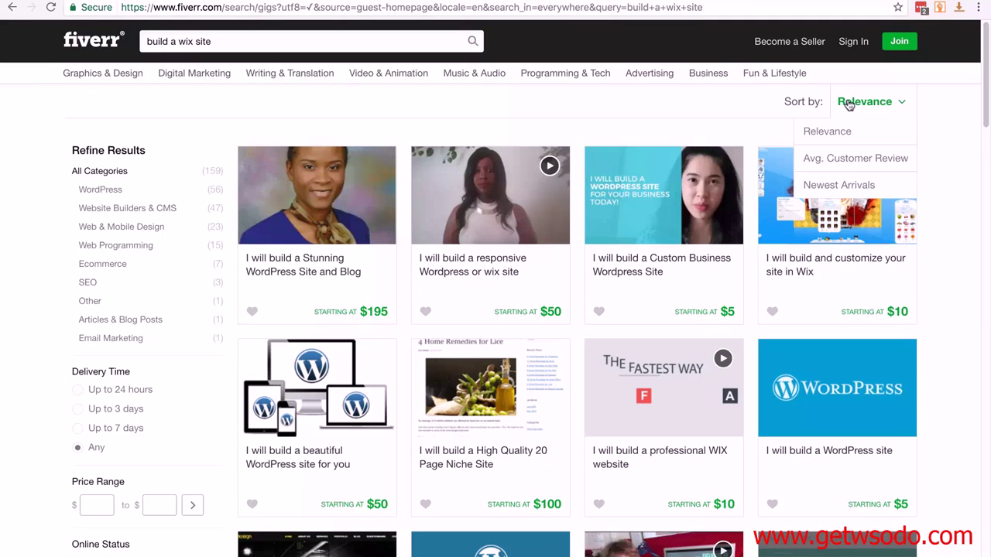
{"action": "left_click", "coordinate": [850, 161]}
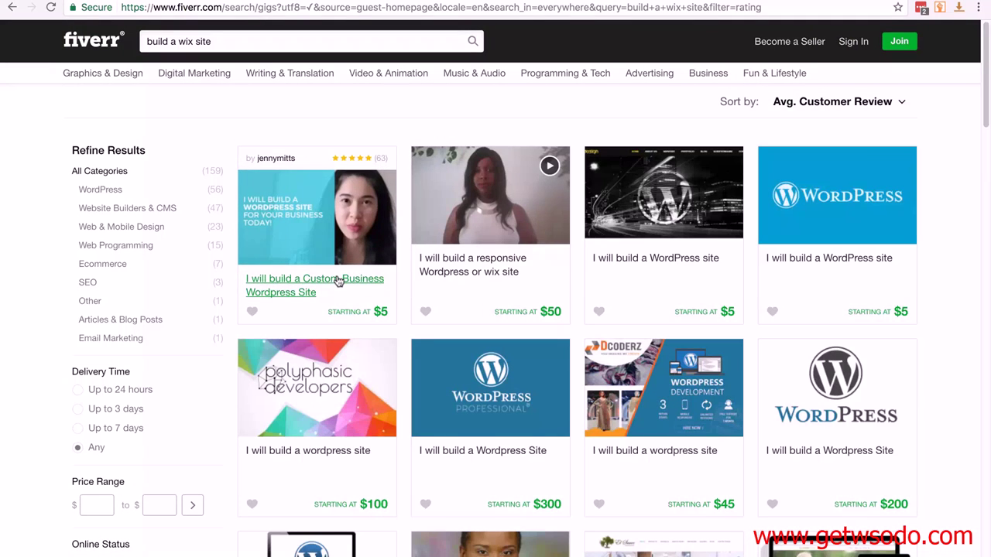